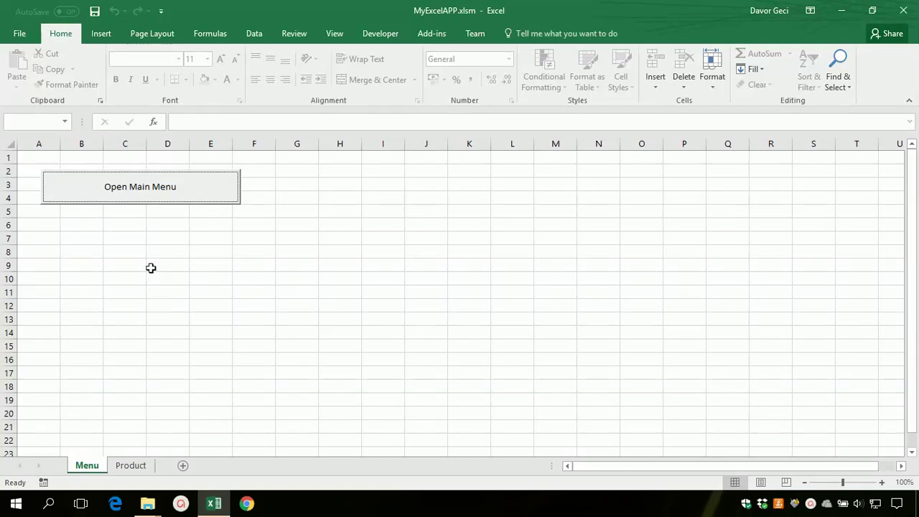
Browse a few product records in the Product form, then close the form and the main menu.
click(149, 196)
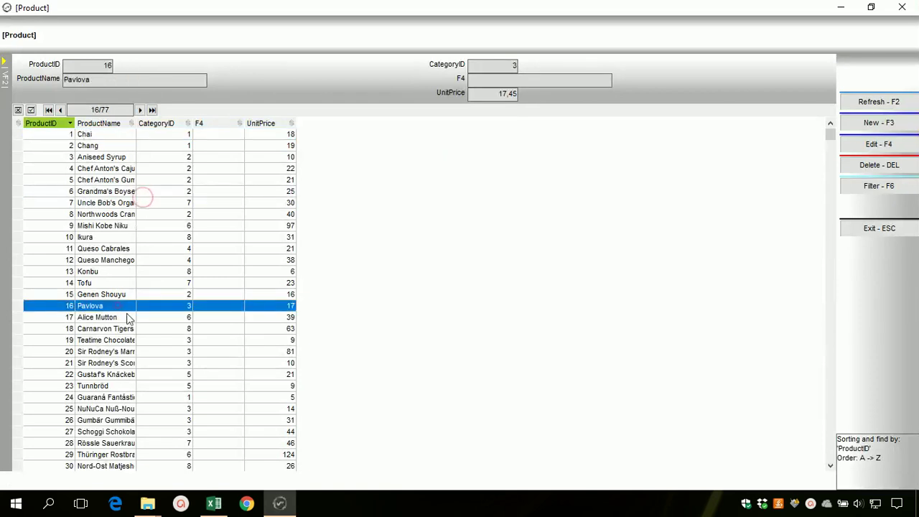
click(116, 202)
click(136, 260)
click(161, 179)
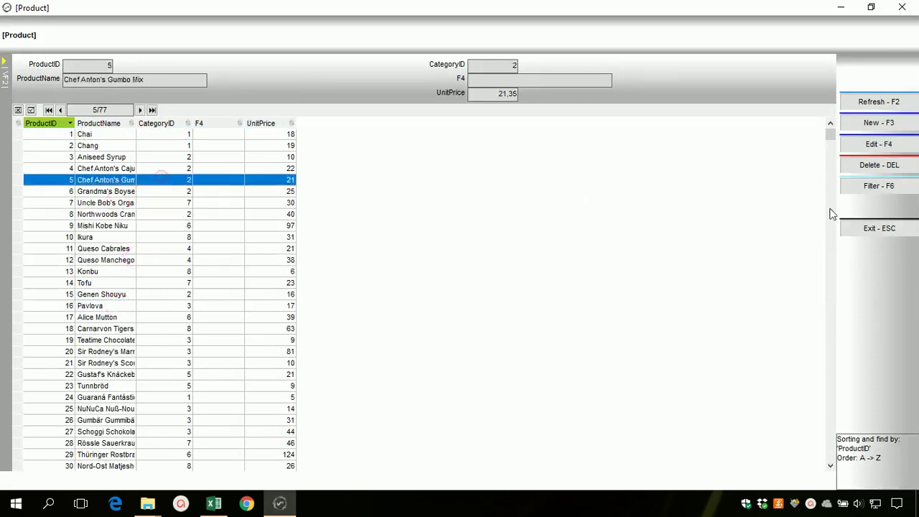
click(877, 229)
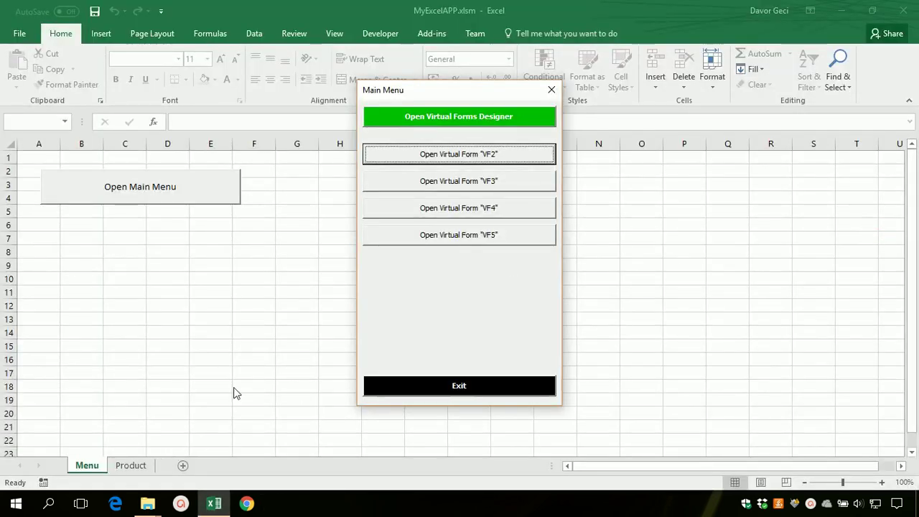
click(551, 90)
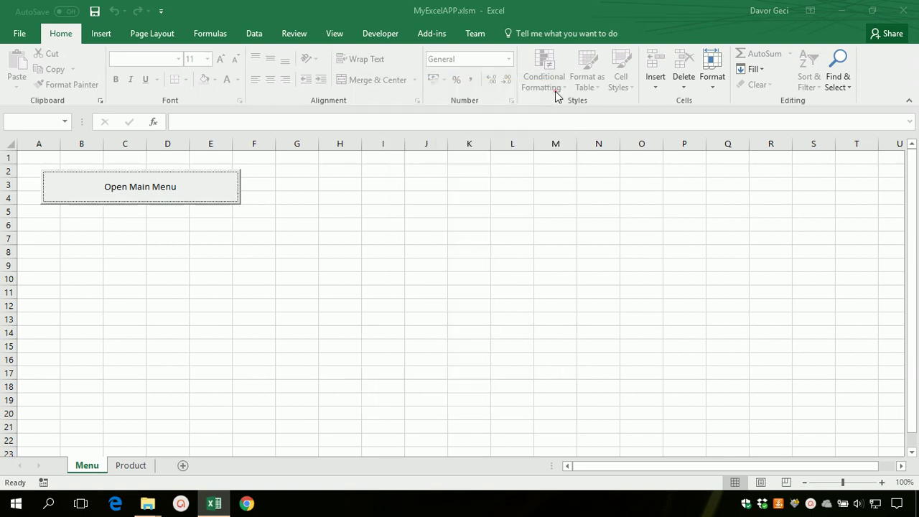
Inspect product rows such as Chang, Ikura and Mishi Kobe Niku on the Product sheet.
click(136, 468)
click(148, 171)
click(115, 225)
click(107, 293)
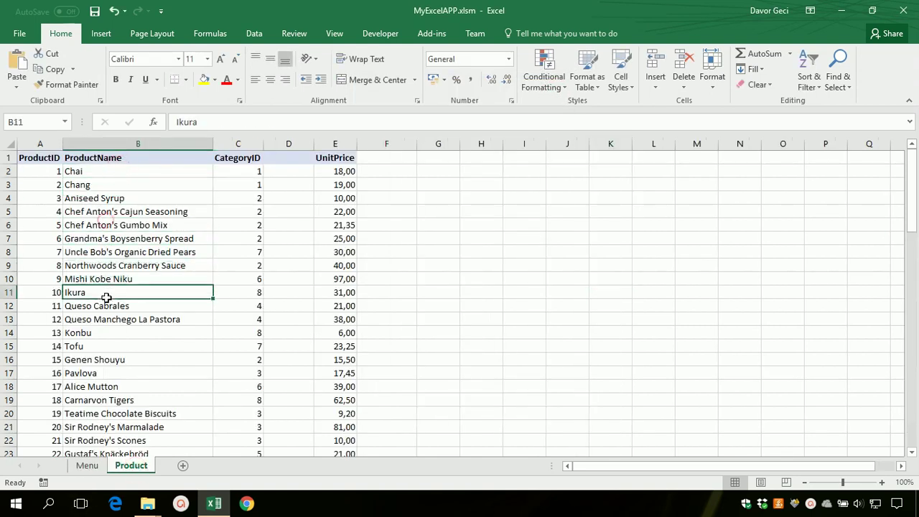
click(105, 211)
click(96, 307)
click(119, 188)
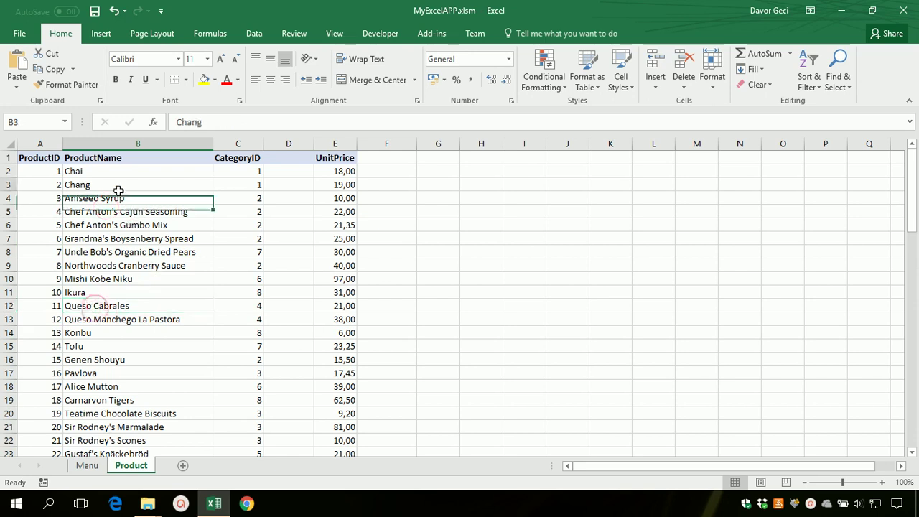
click(103, 280)
click(87, 465)
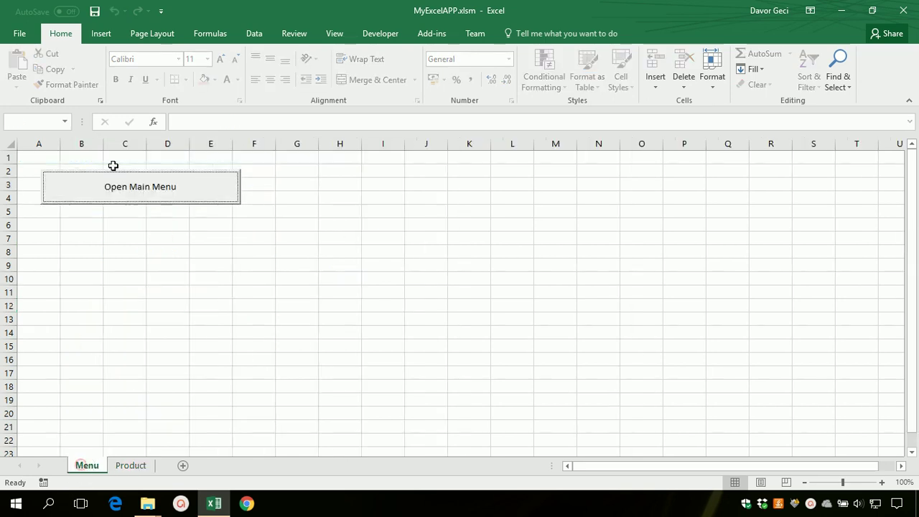
In the VF2 Product form, rename the Chang record to 'Chang RRR' and save it.
click(122, 192)
click(394, 162)
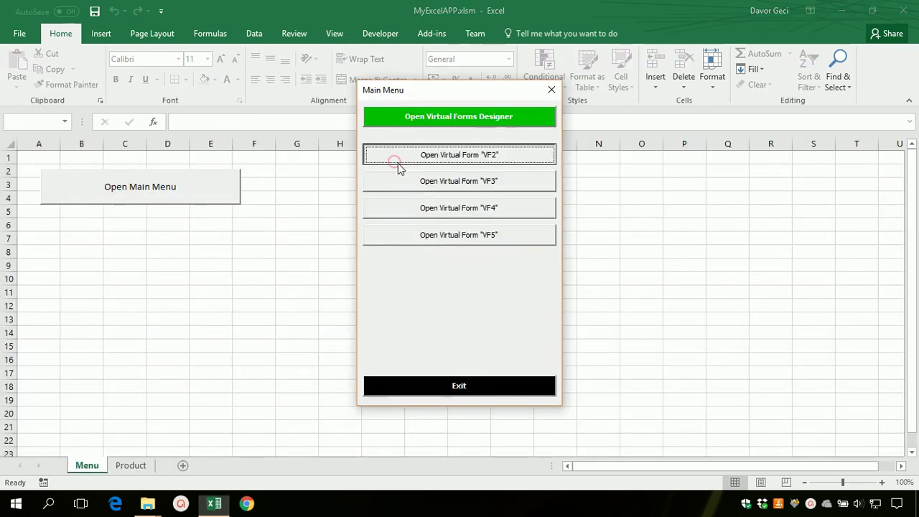
click(178, 171)
click(123, 300)
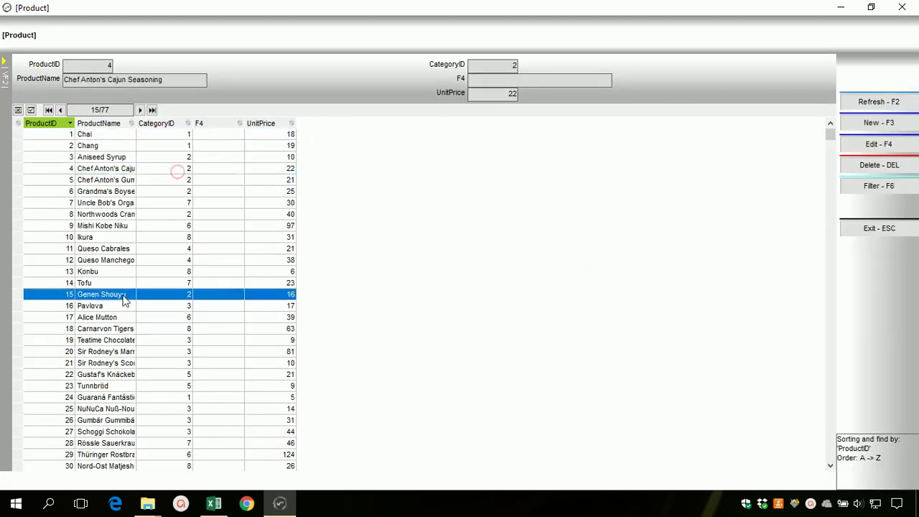
click(129, 170)
click(112, 148)
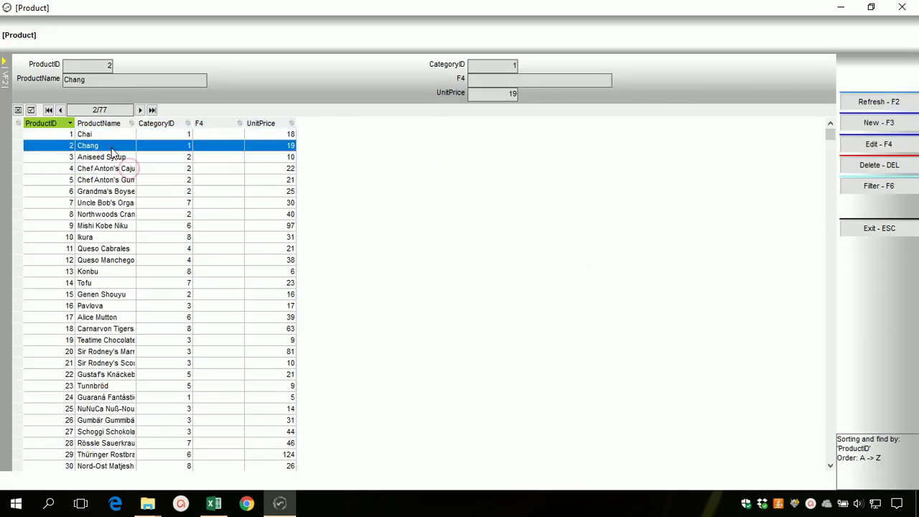
click(103, 82)
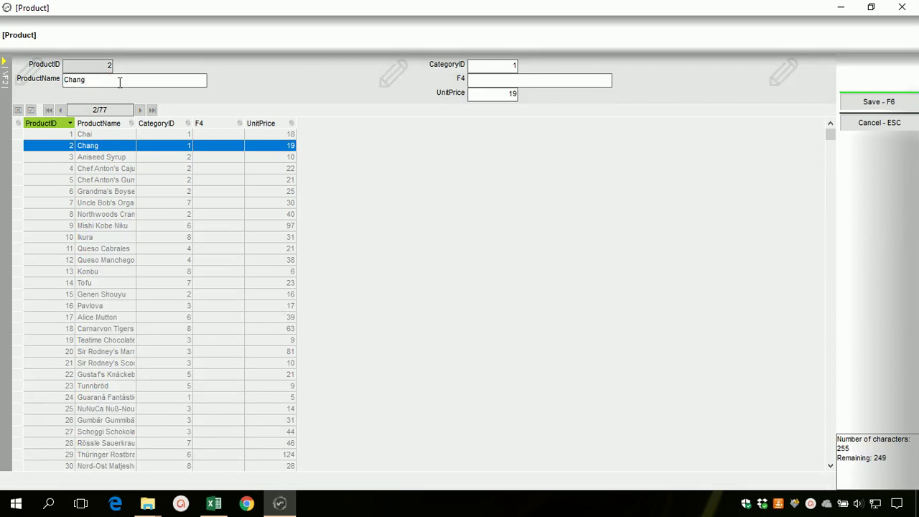
text(RRR)
key(F6)
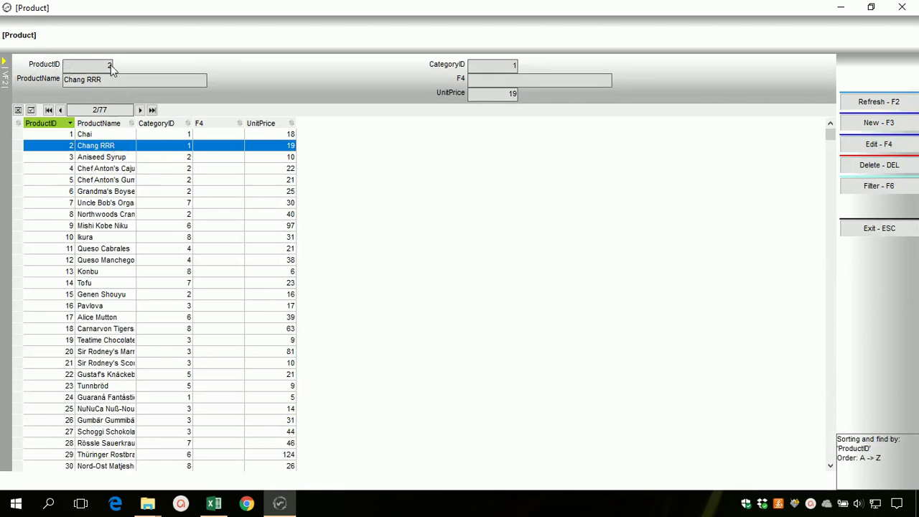
Close the form and confirm cell B3 on the Product sheet reads 'Chang RRR'.
key(Escape)
click(550, 91)
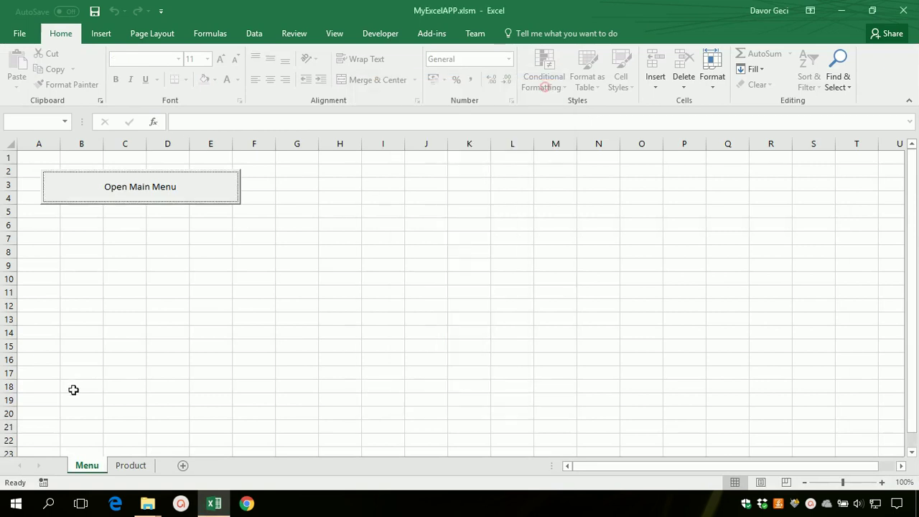
click(124, 465)
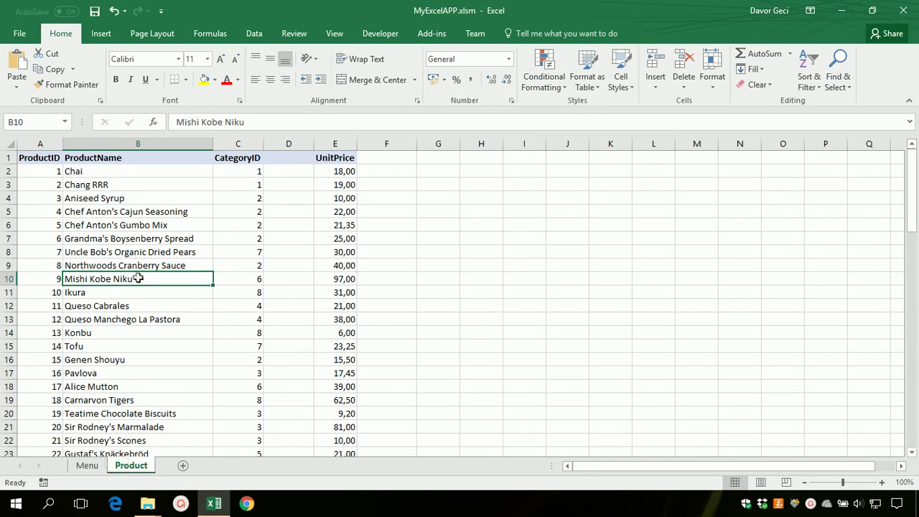
click(115, 186)
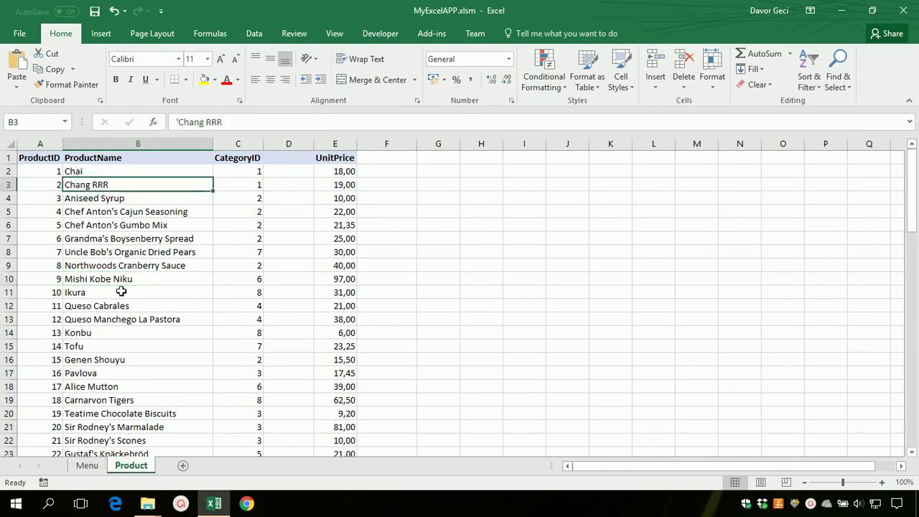
click(87, 465)
click(99, 187)
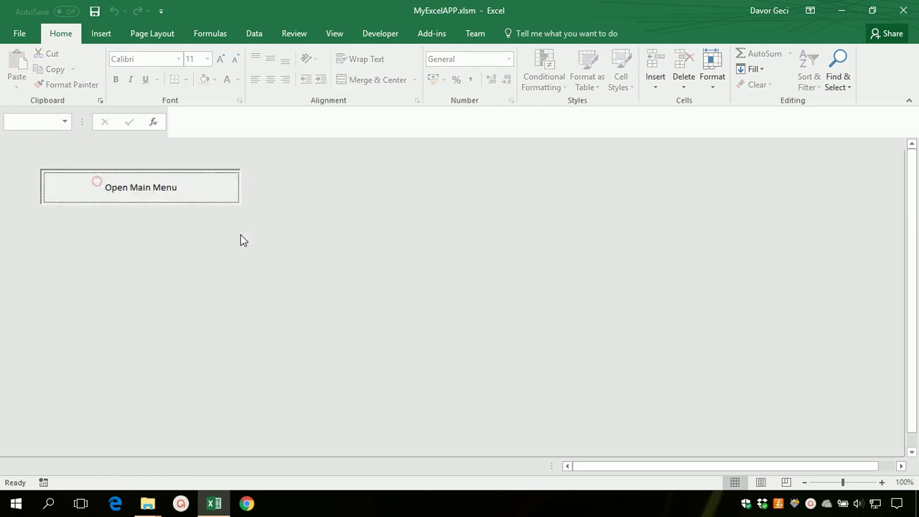
Add 'My Product' with CategoryID 1 and UnitPrice 12 via the VF2 form, saving it as product 78.
click(408, 158)
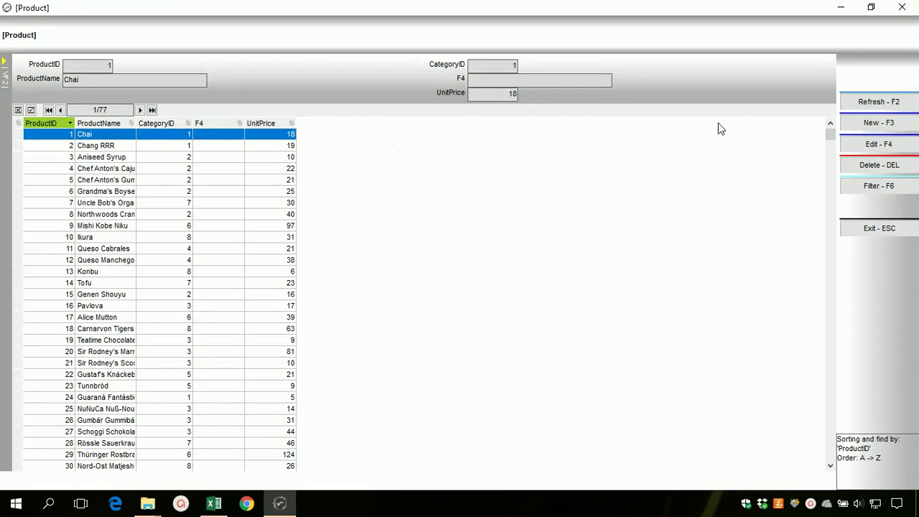
click(874, 125)
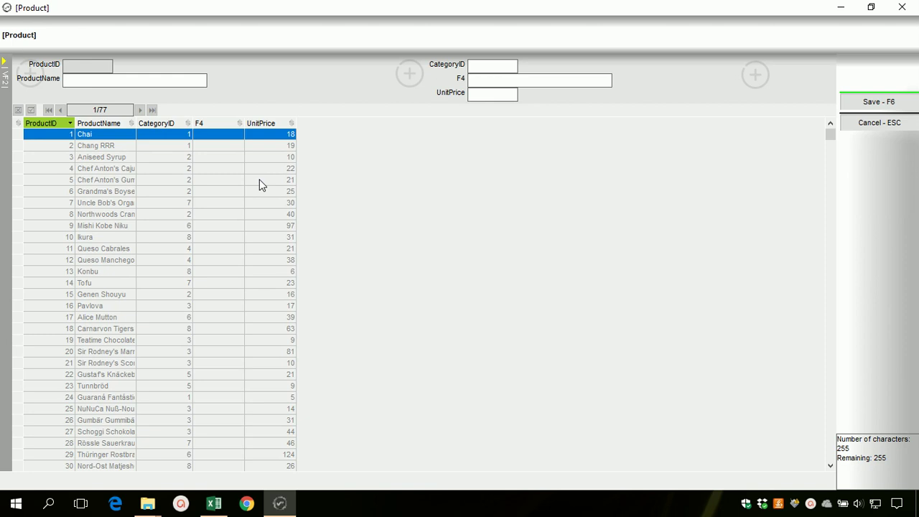
text(My Product)
key(Tab)
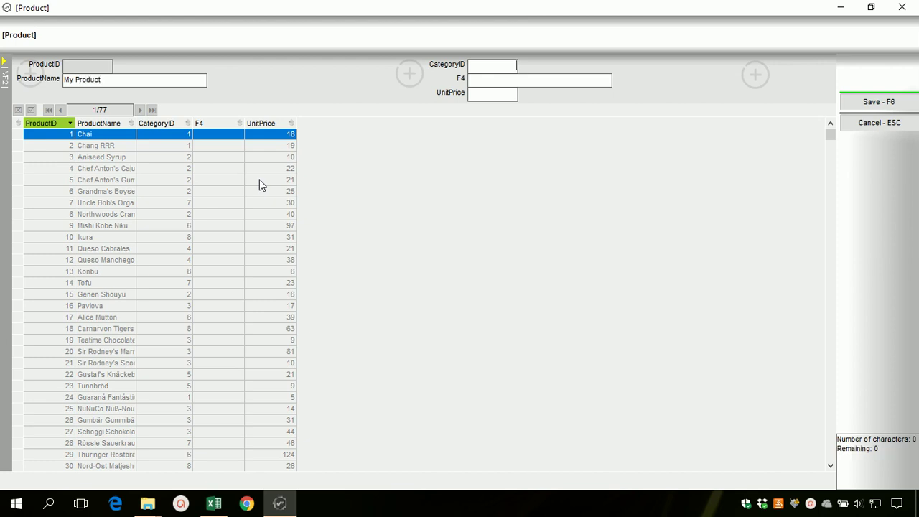
key(Tab)
key(Tab)
text(12)
key(Escape)
key(Return)
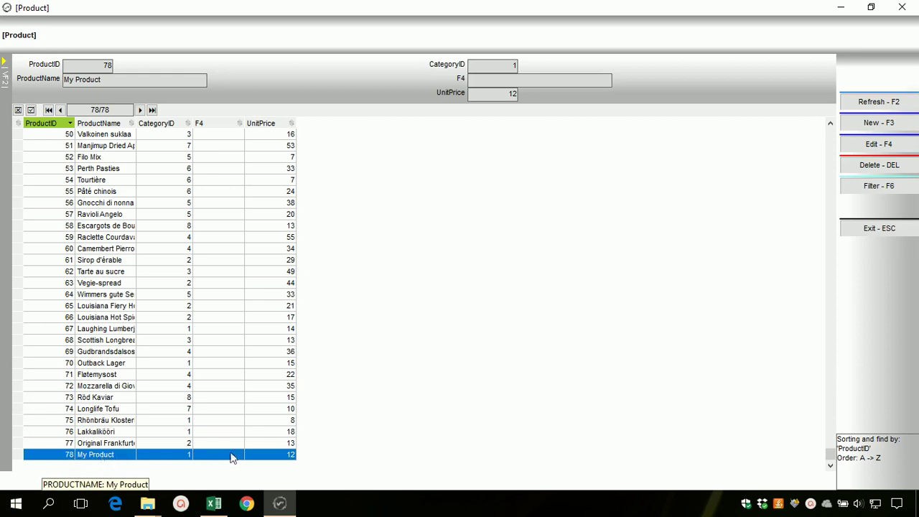
click(888, 227)
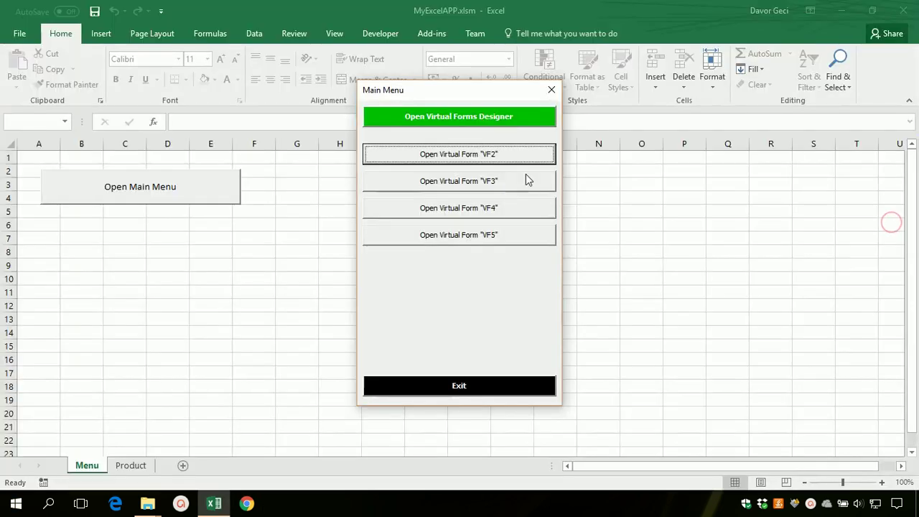
Check that row 79 of the Product sheet holds product 78, My Product, priced 12.
click(550, 89)
click(129, 465)
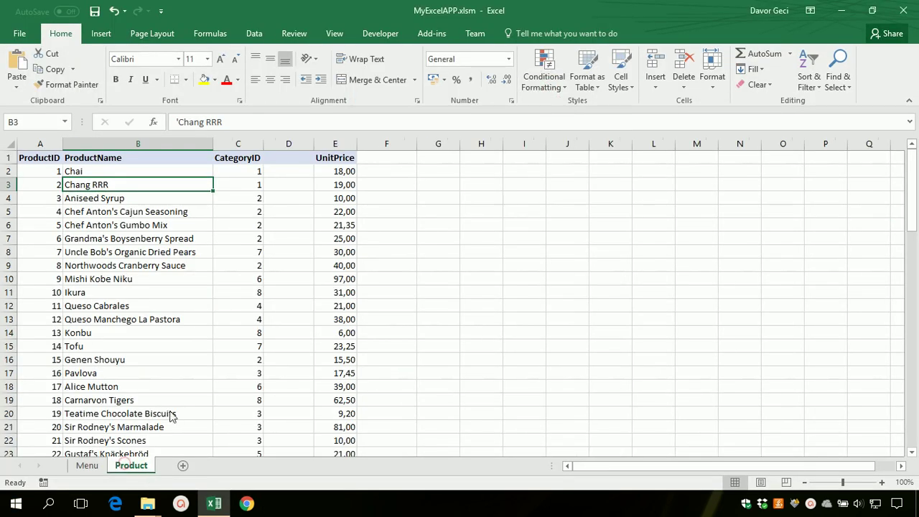
drag(912, 176, 911, 390)
scroll(237, 345, down, 3)
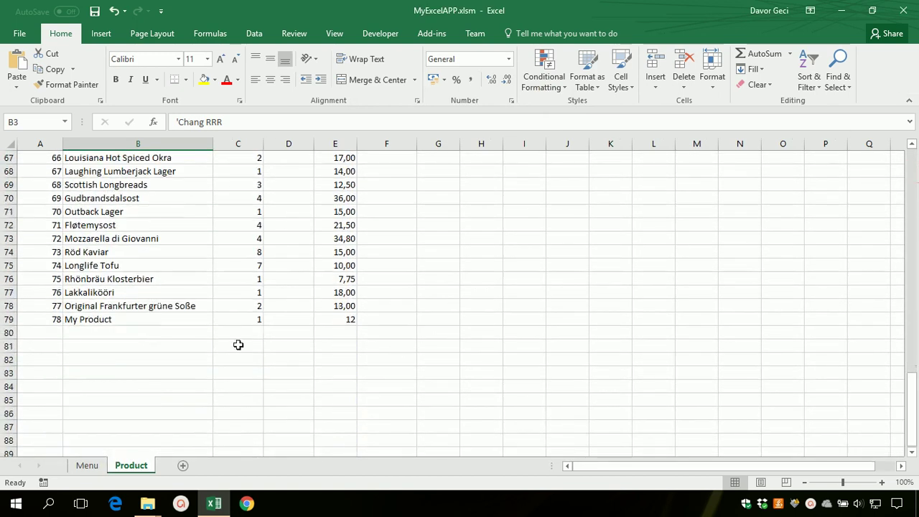
click(83, 320)
click(37, 319)
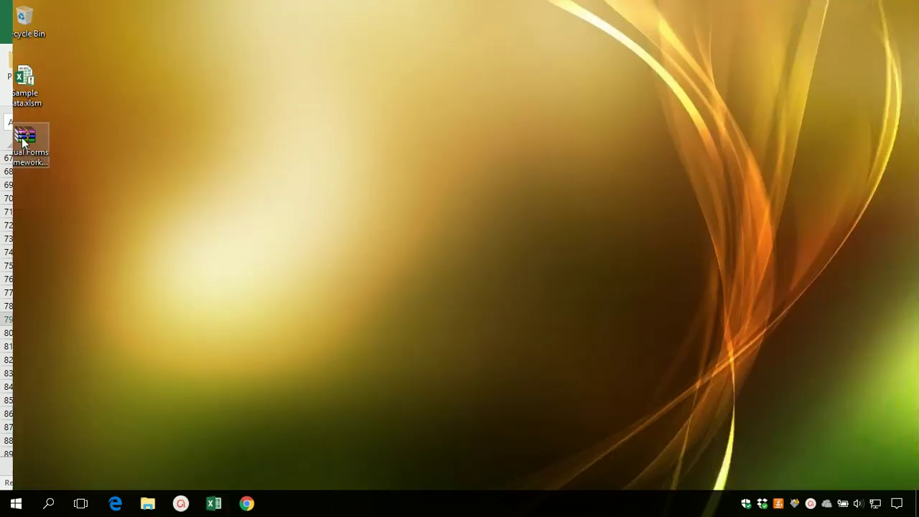
Extract the Virtual Forms Framework zip into a Virtual Forms Framework2.0.0.30 folder.
drag(23, 142, 219, 85)
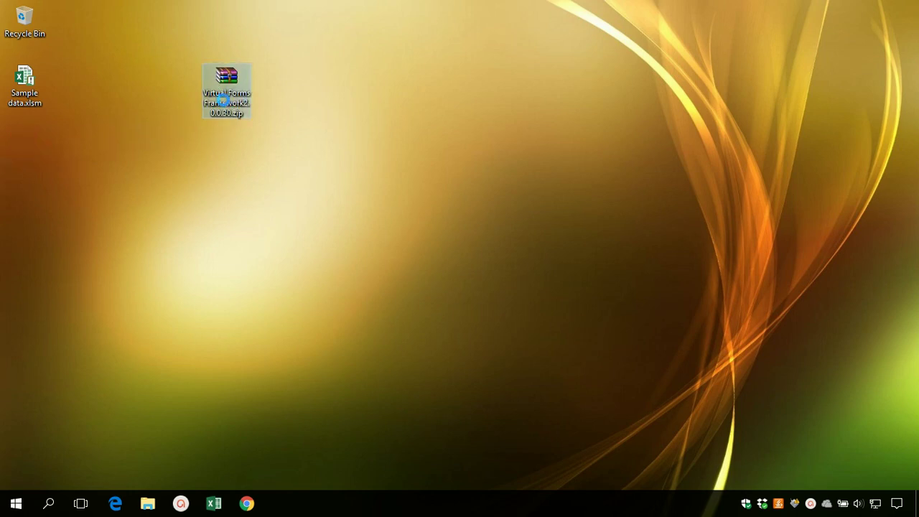
double_click(223, 102)
right_click(223, 102)
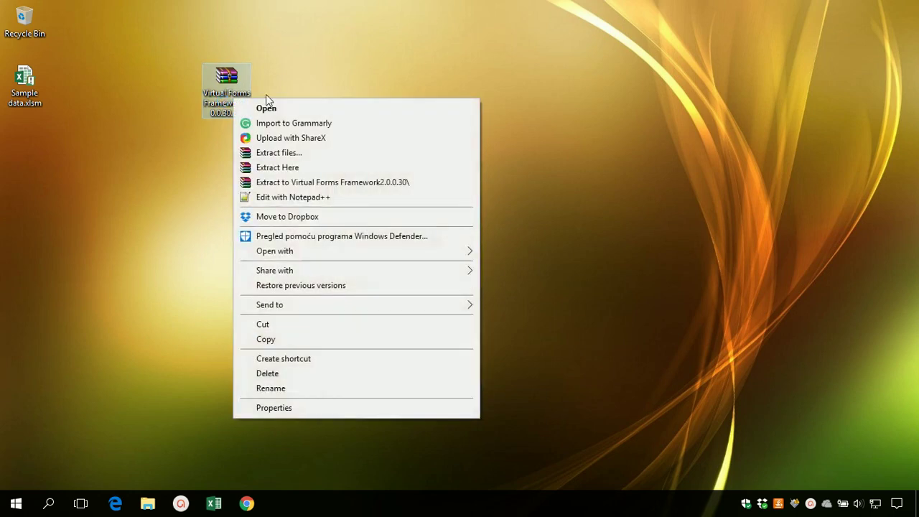
click(287, 183)
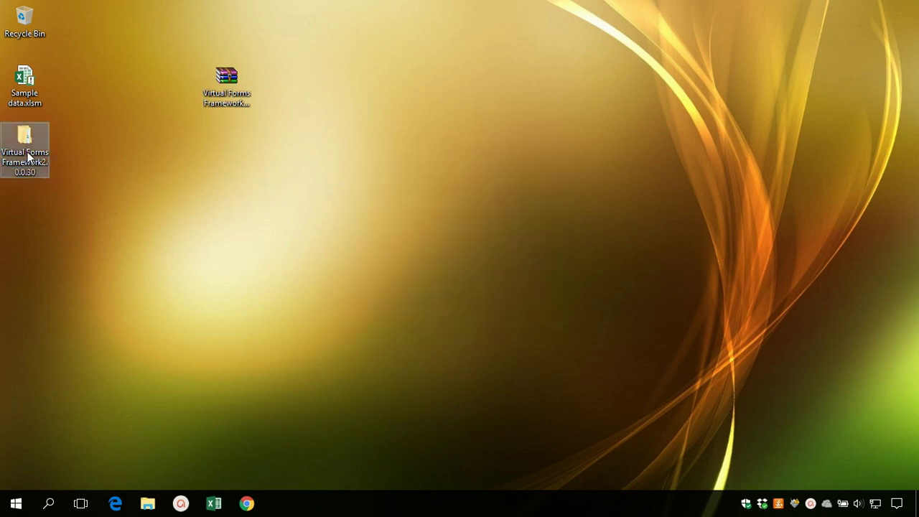
From the extracted Virtual Forms Framework folder, launch VFSetupBeta2.0.0.30.exe.
drag(25, 147, 335, 101)
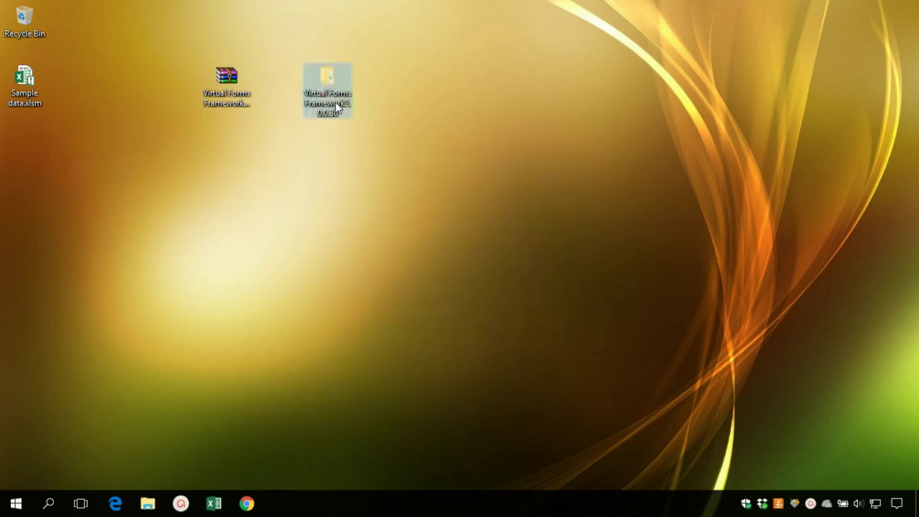
double_click(335, 102)
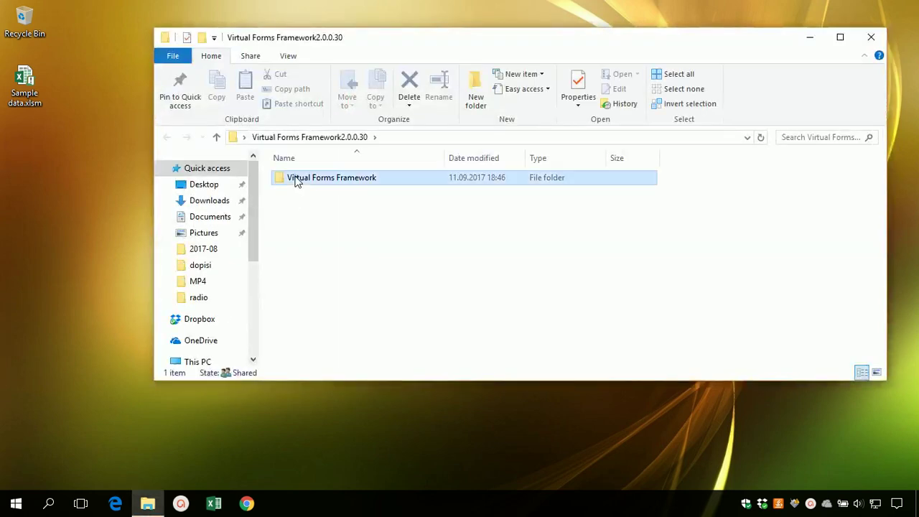
double_click(295, 179)
click(473, 215)
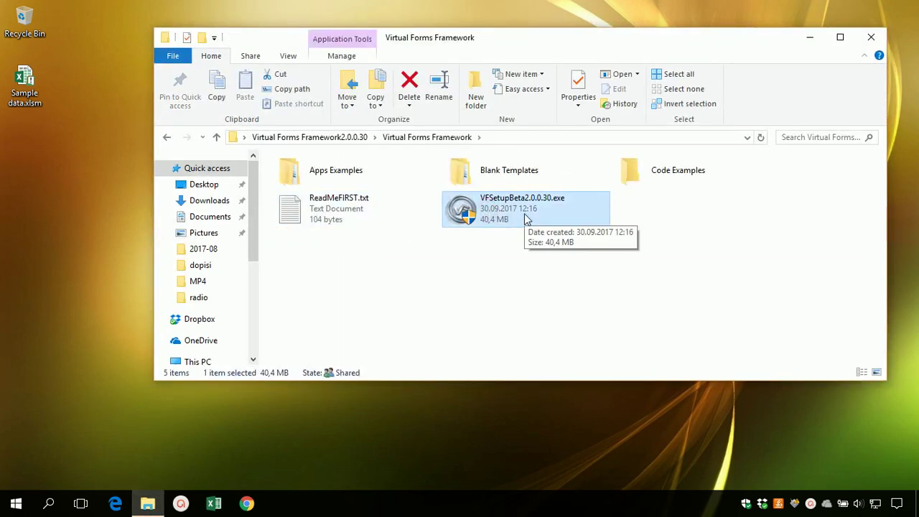
double_click(525, 218)
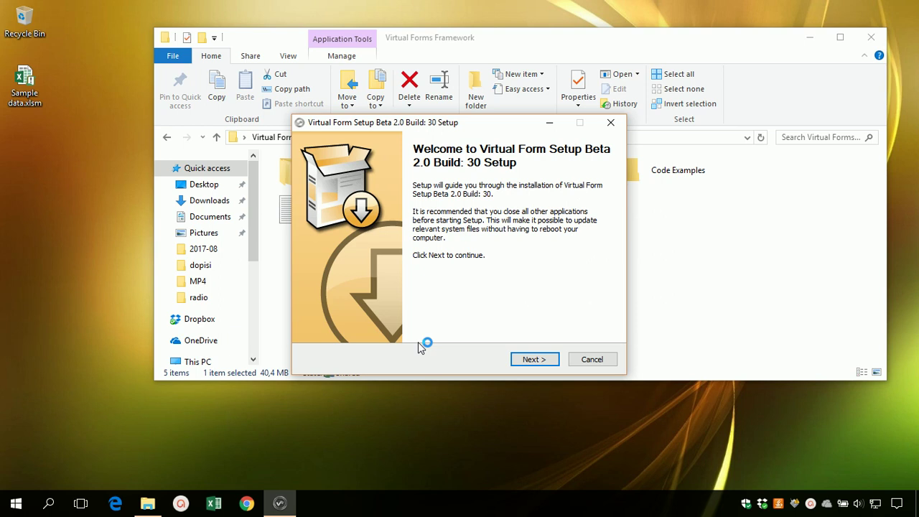
Accept the licence and install Virtual Form Setup Beta 2.0 Build 30 into the default folder.
click(534, 360)
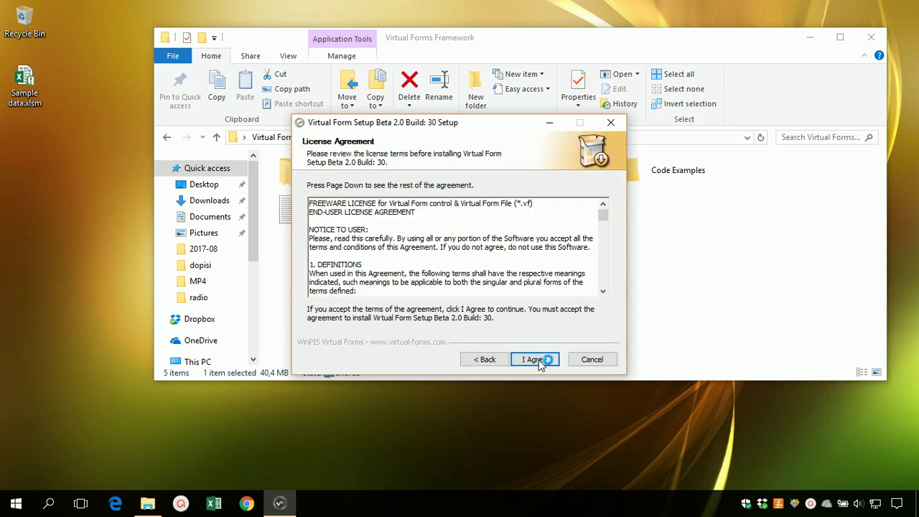
click(538, 359)
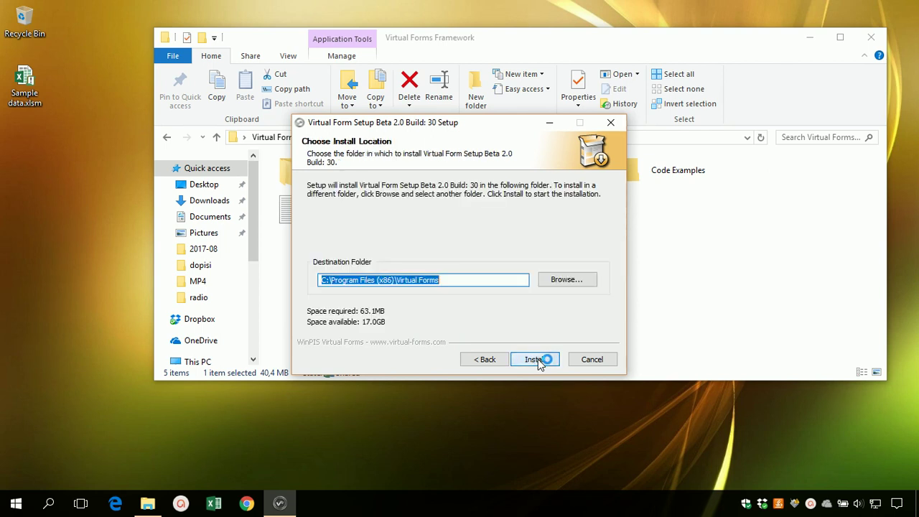
click(537, 359)
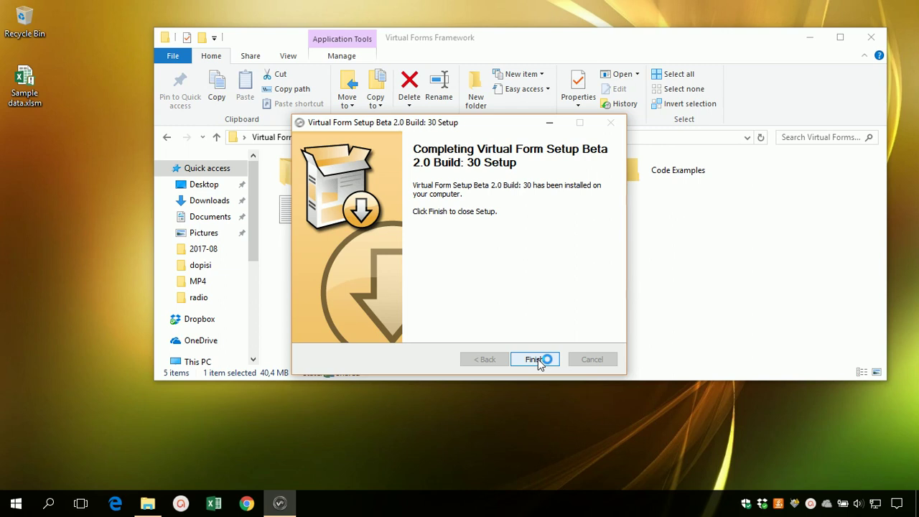
click(535, 361)
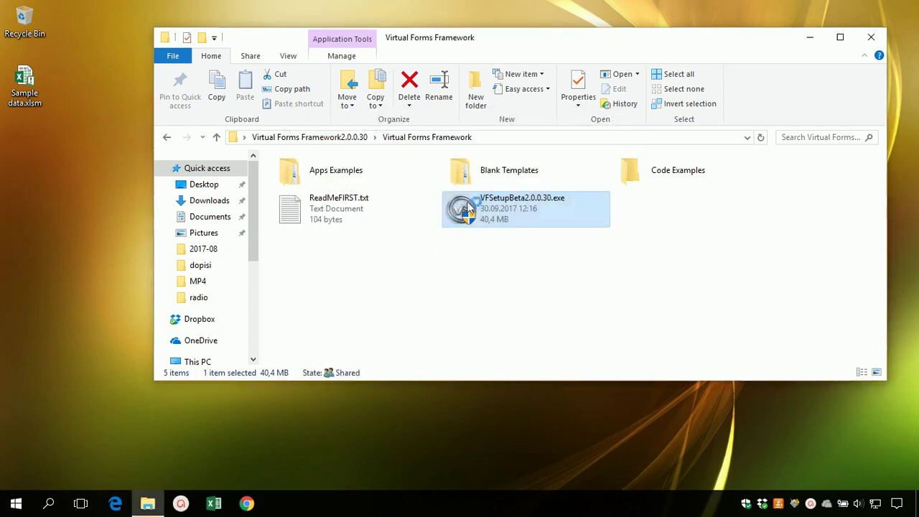
Select both template files in Blank Templates > Blank Template Excel.
click(491, 180)
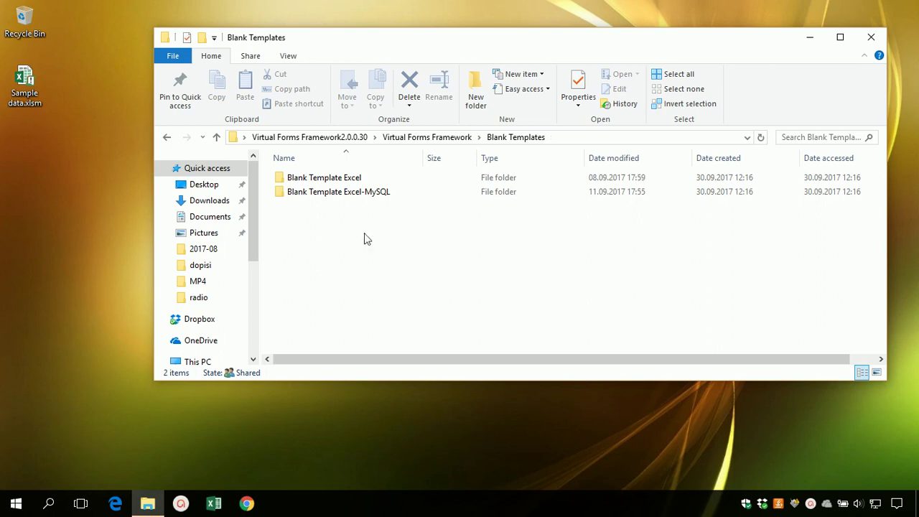
double_click(324, 180)
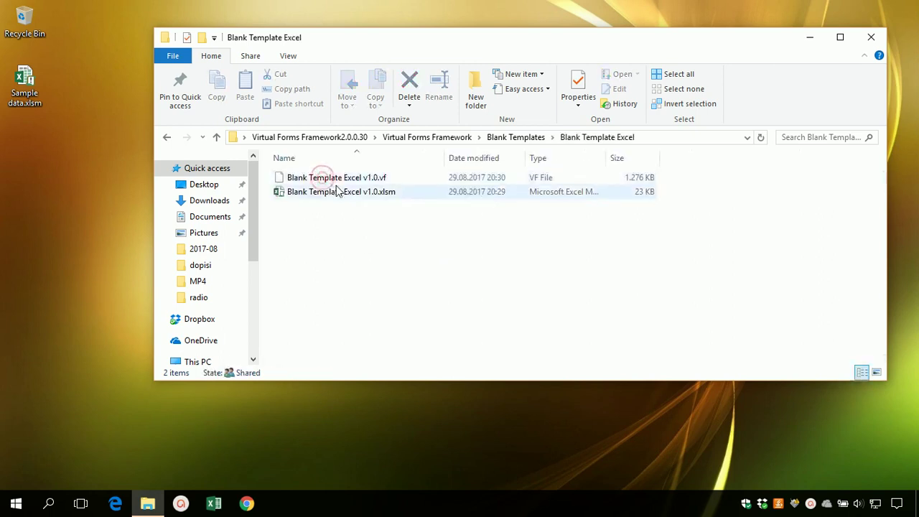
click(321, 193)
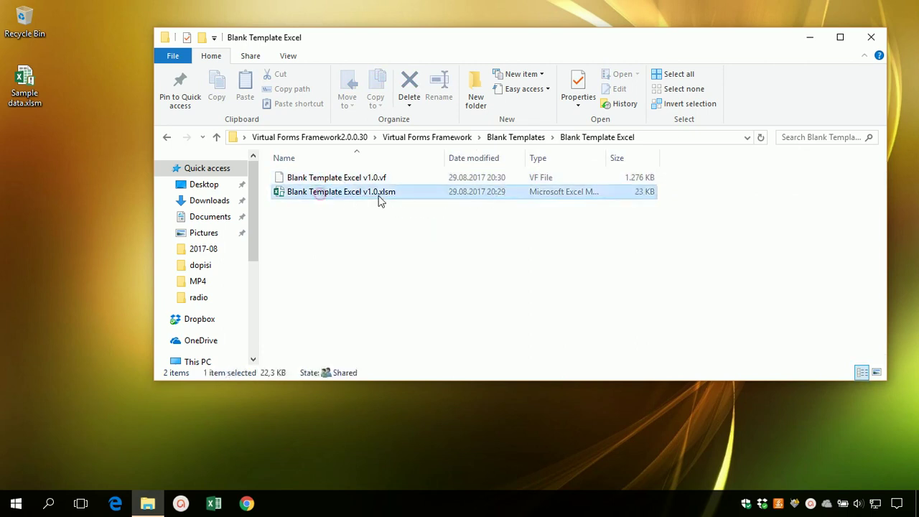
click(309, 178)
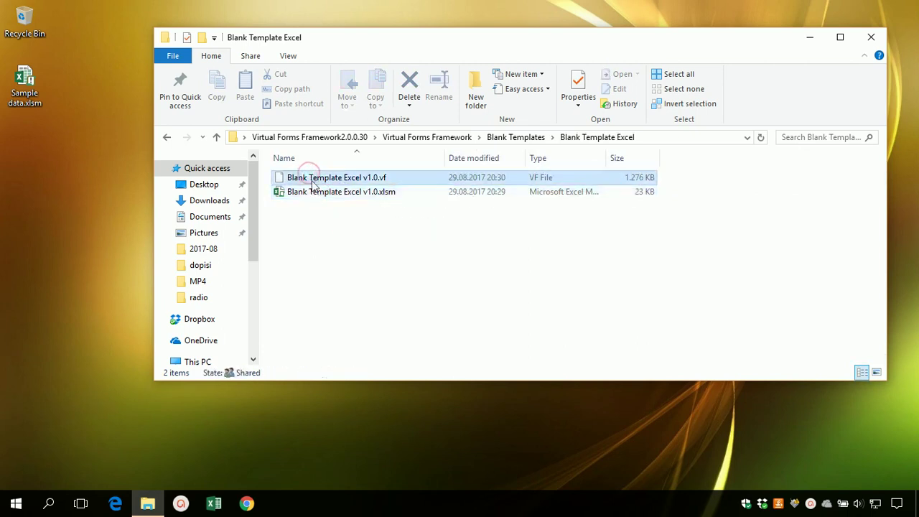
click(314, 216)
drag(354, 215, 308, 179)
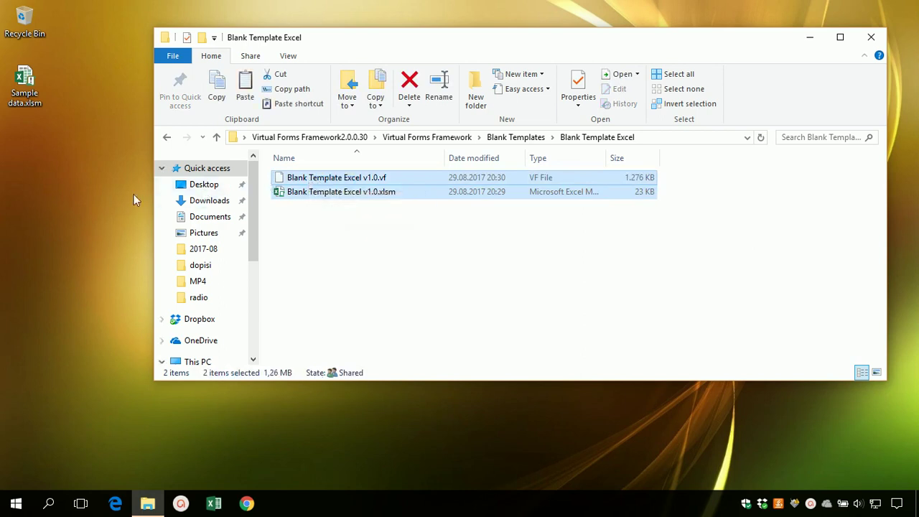
Paste Blank Template Excel v1.0.vf and .xlsm onto the desktop and minimize the folder window.
click(91, 193)
key(ctrl+v)
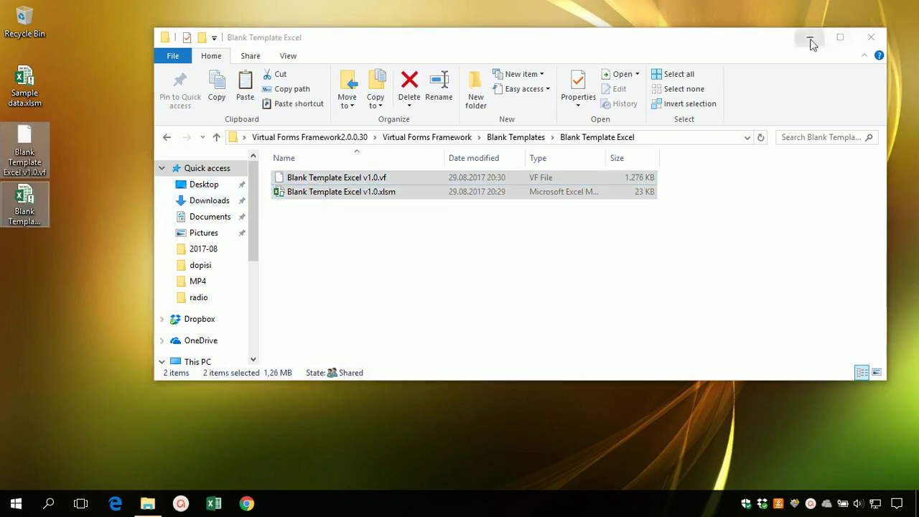
click(810, 39)
click(585, 228)
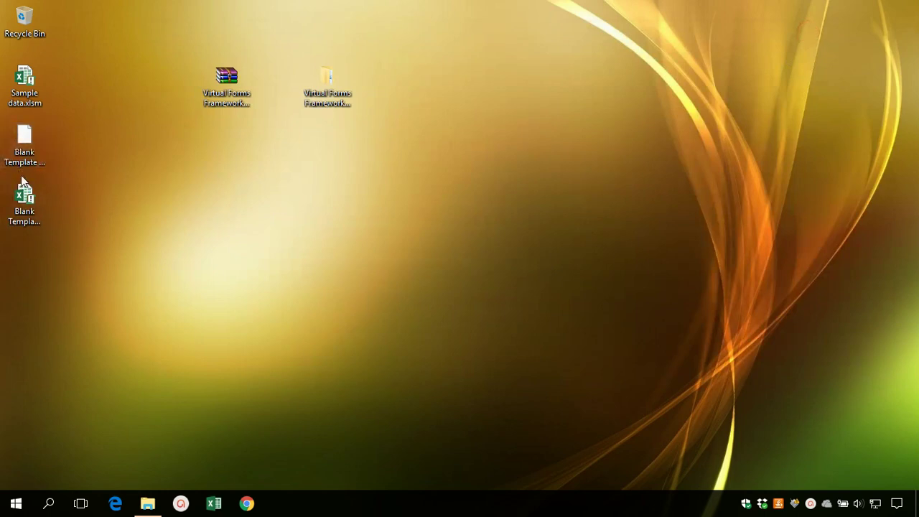
Move both templates to the desktop middle and rename the workbook to MyExcelAPP.xlsm.
drag(76, 221, 326, 213)
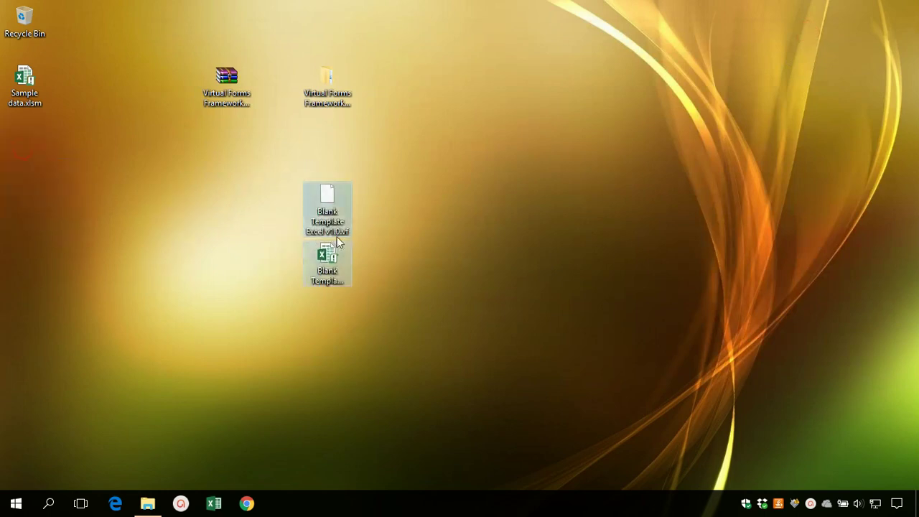
click(324, 280)
click(327, 281)
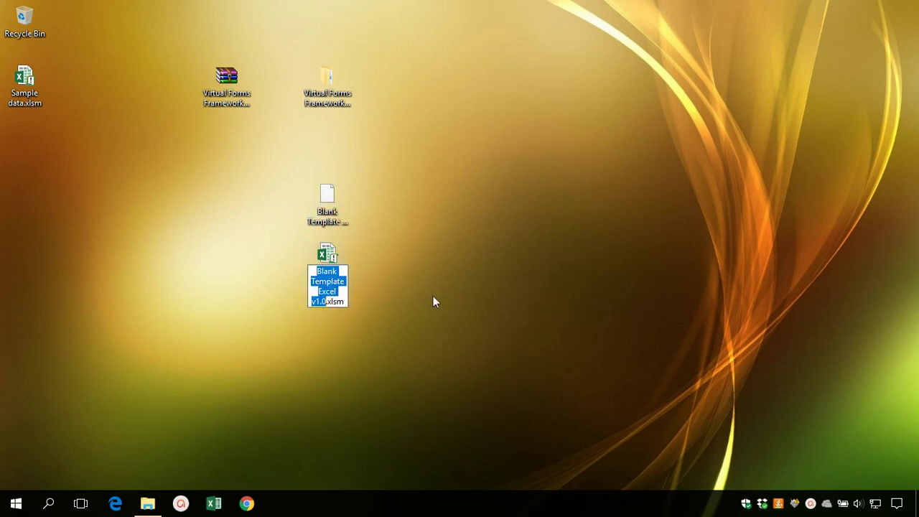
text(NyA)
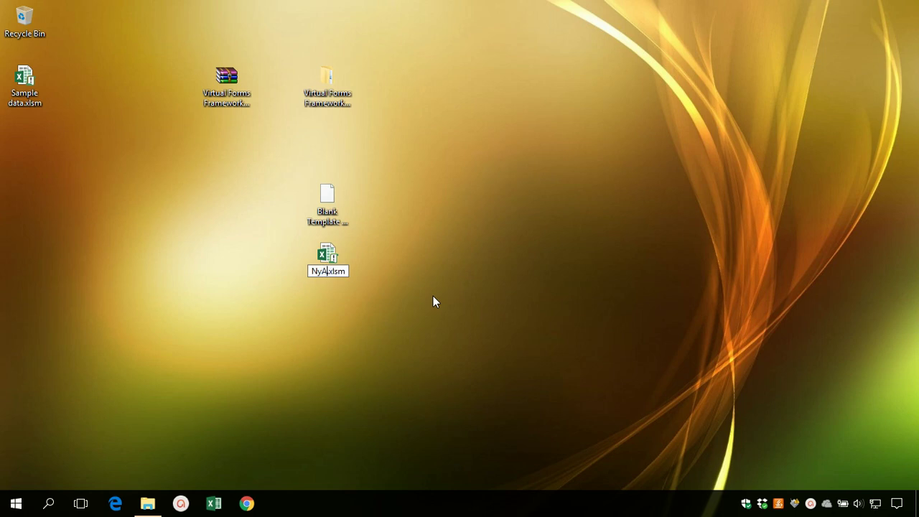
key(BackSpace)
text(ExcelAPP)
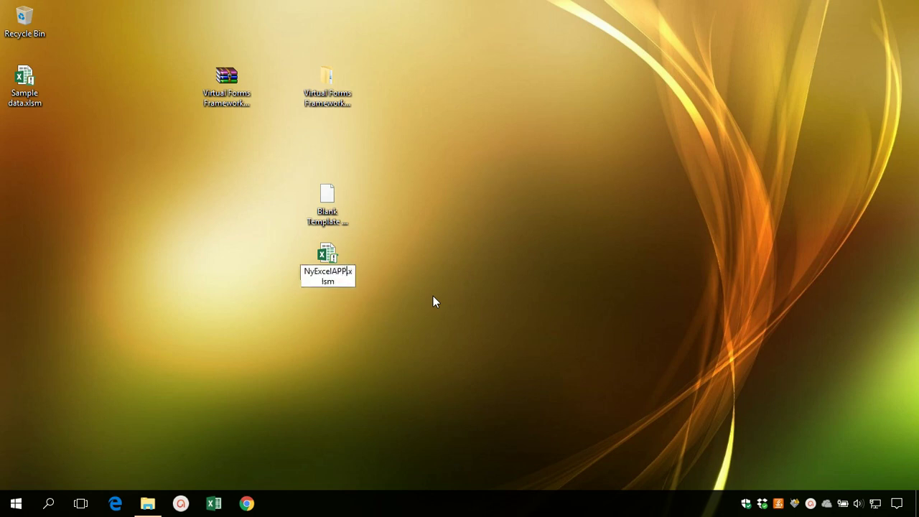
key(shift+Left)
key(shift+Left)
key(shift+Left)
key(shift+Left)
key(shift+Left)
key(shift+Left)
key(shift+Left)
key(shift+Left)
key(shift+Left)
key(shift+Left)
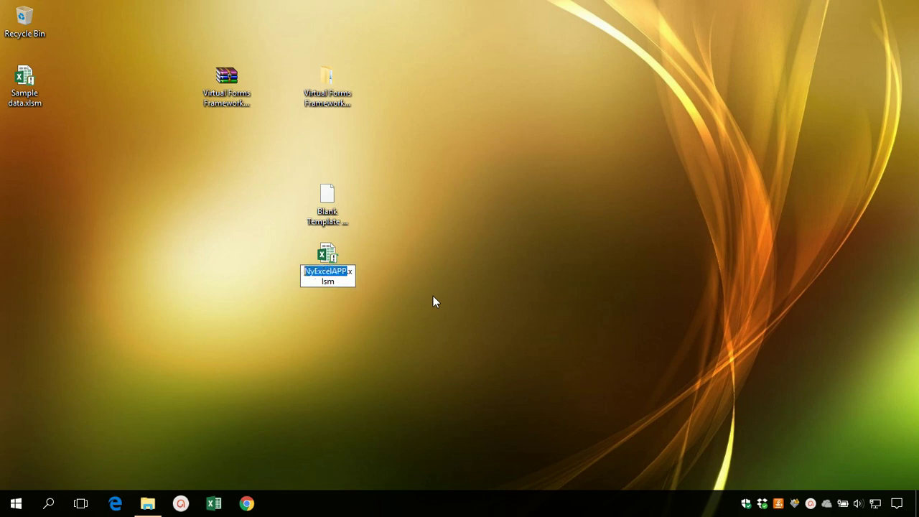
key(Left)
key(Delete)
text(M)
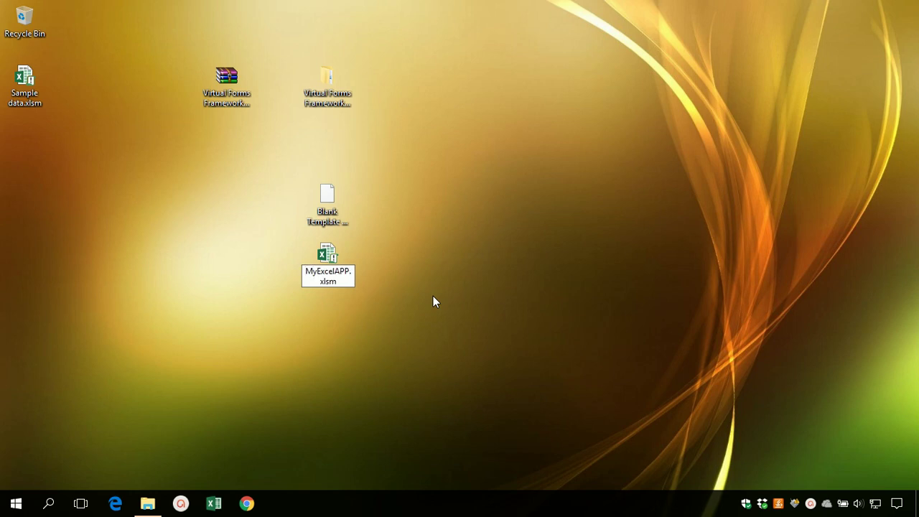
key(shift+Right)
key(shift+Right)
key(shift+Right)
key(shift+Right)
key(shift+Right)
key(shift+Right)
key(shift+Right)
key(shift+Right)
key(shift+Right)
key(shift+Right)
key(shift+Right)
key(shift+Left)
key(ctrl+c)
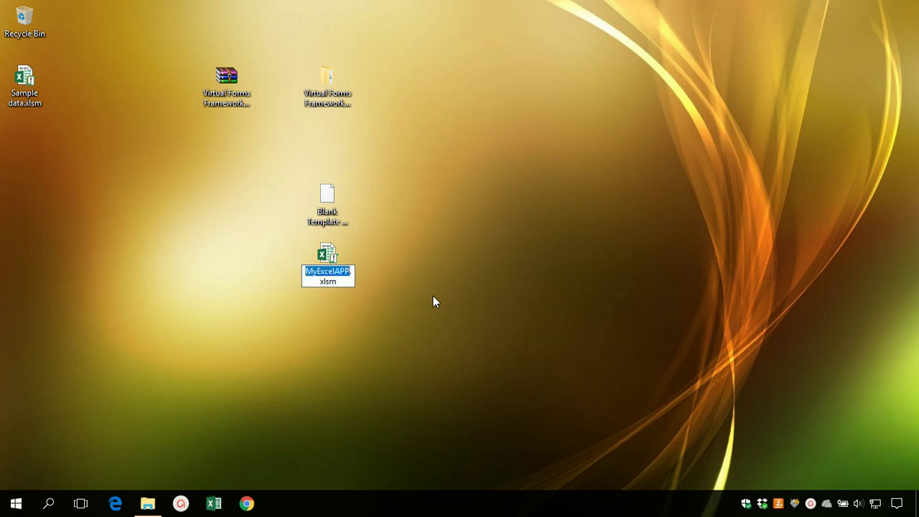
Rename the .vf template to MyExcelAPP.vf, then select MyExcelAPP.xlsm.
click(309, 223)
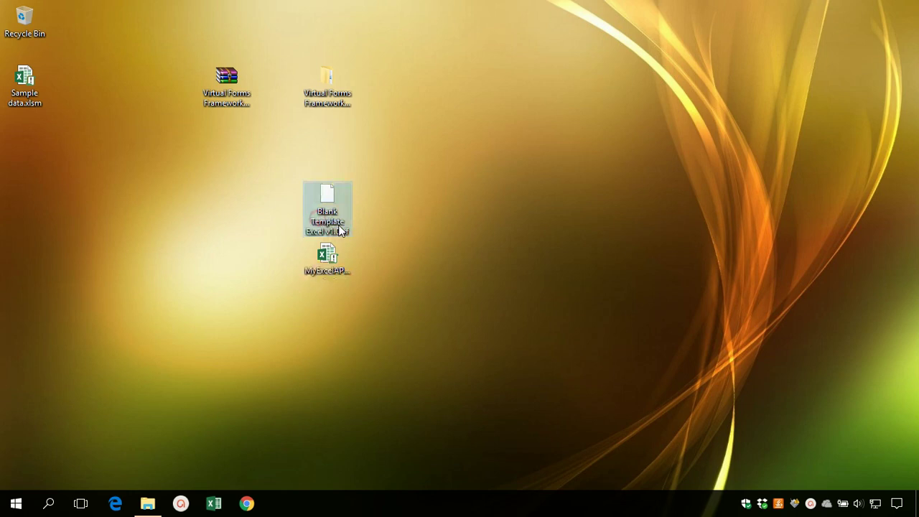
click(338, 224)
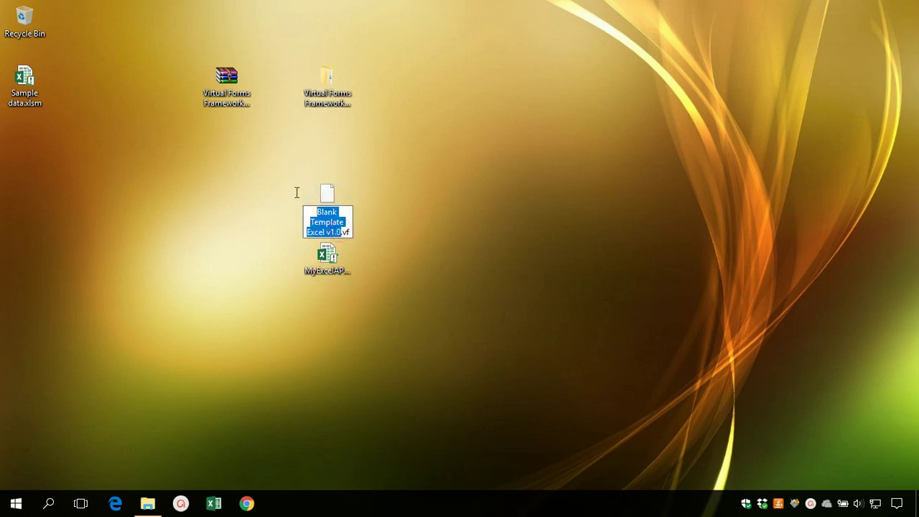
key(ctrl+v)
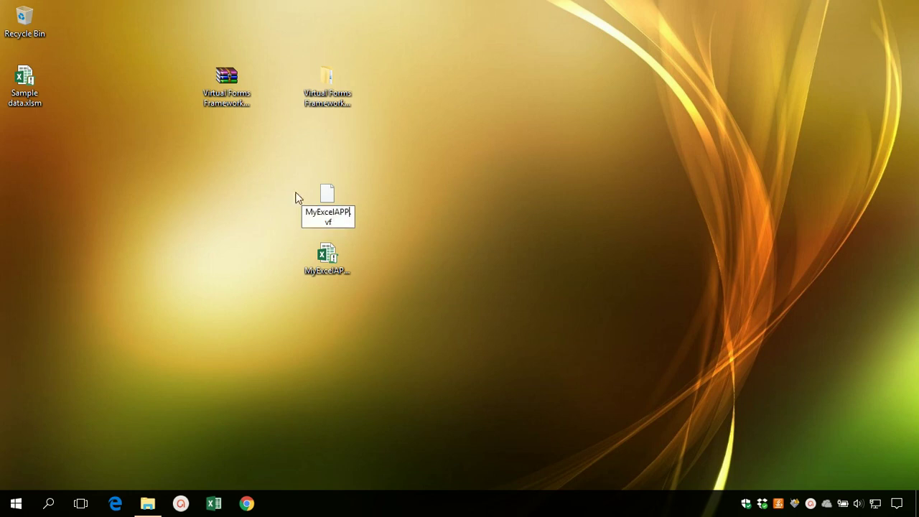
key(Return)
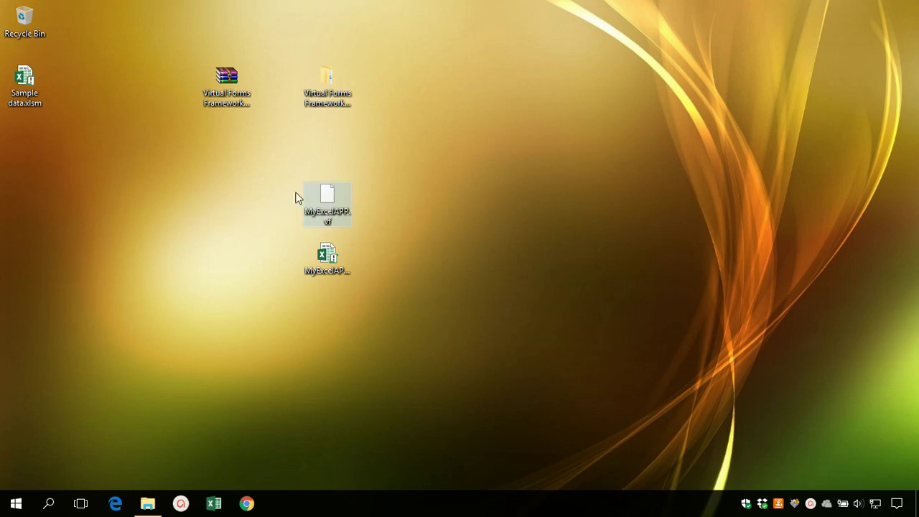
click(330, 259)
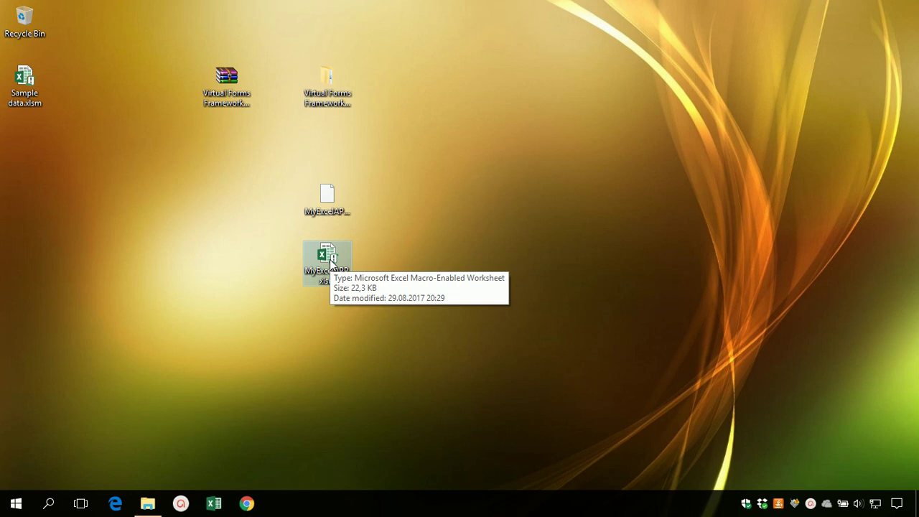
Open MyExcelAPP.xlsm from the desktop in Excel and enable its macros.
double_click(330, 263)
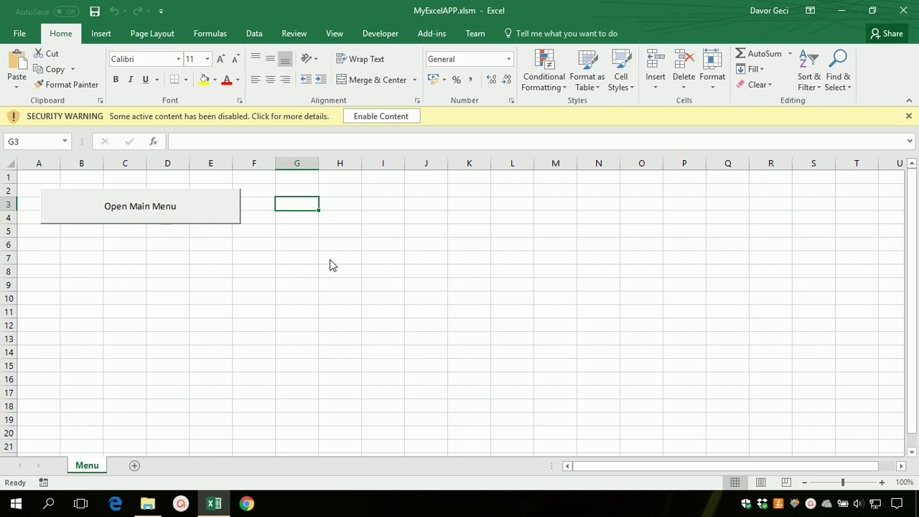
click(381, 116)
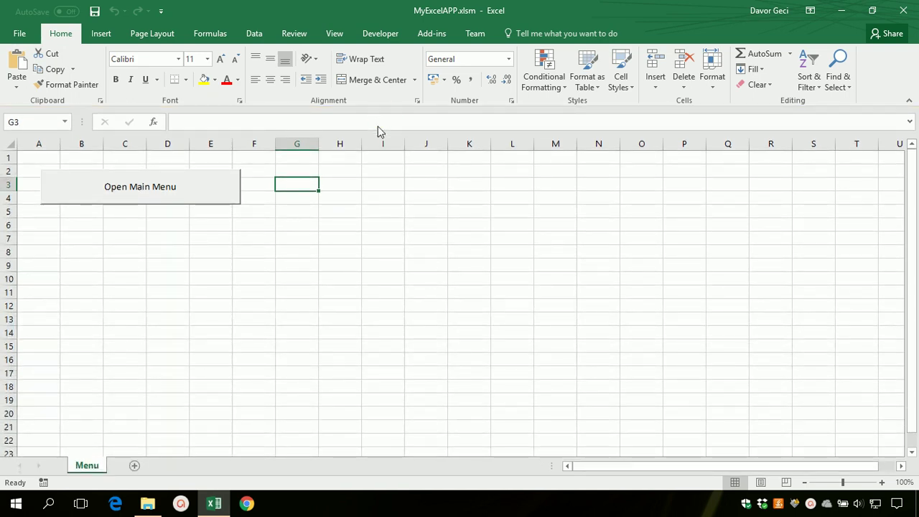
Enable MyExcelAPP.xlsm's content and launch its Main Menu form from the Menu sheet button.
click(272, 246)
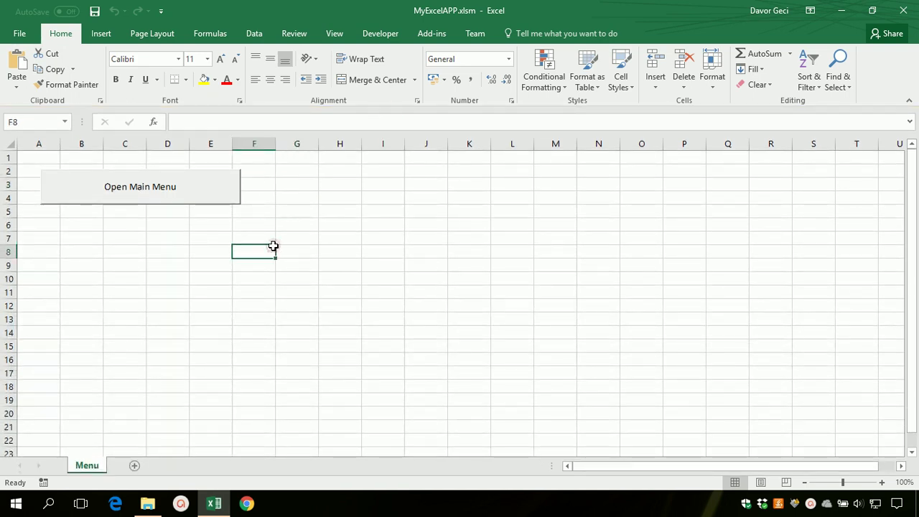
click(142, 193)
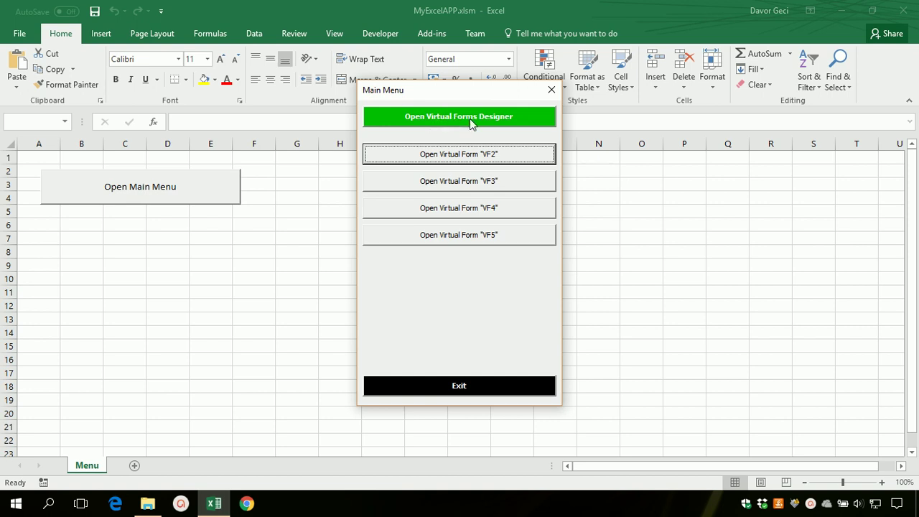
Launch the Virtual Forms Designer from the Main Menu and start a new blank form.
click(468, 118)
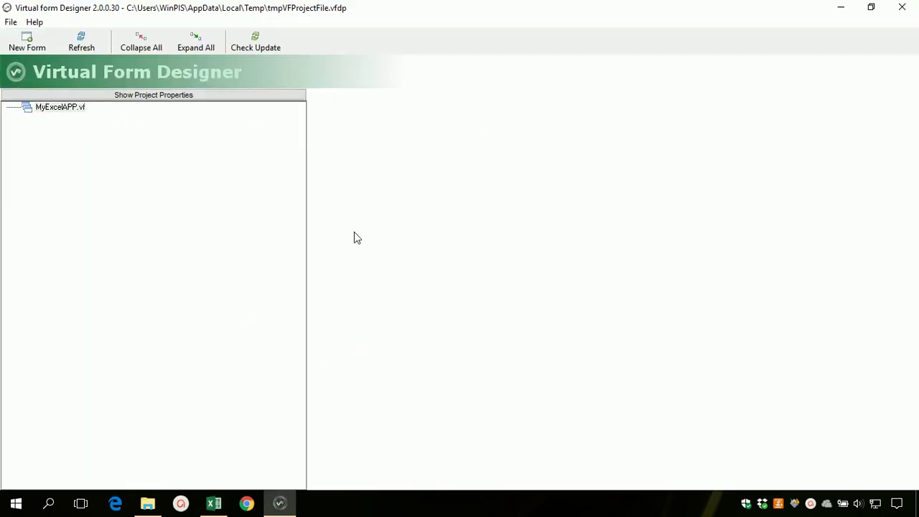
click(29, 45)
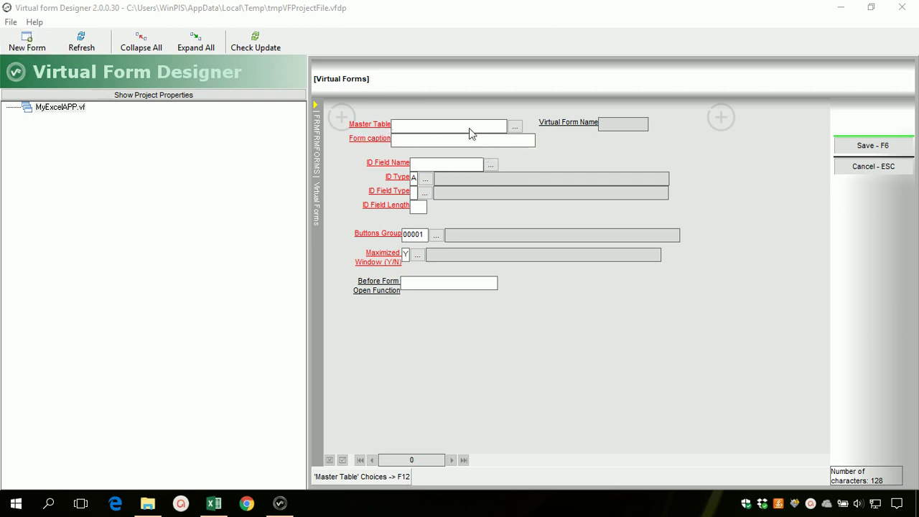
Abandon the new form because only the Menu sheet is offered as master table, then exit the panel.
click(515, 133)
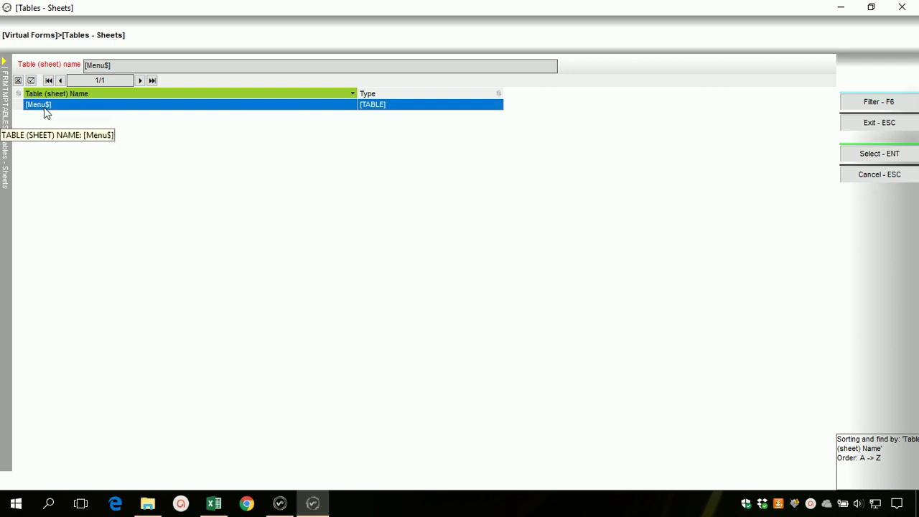
click(854, 175)
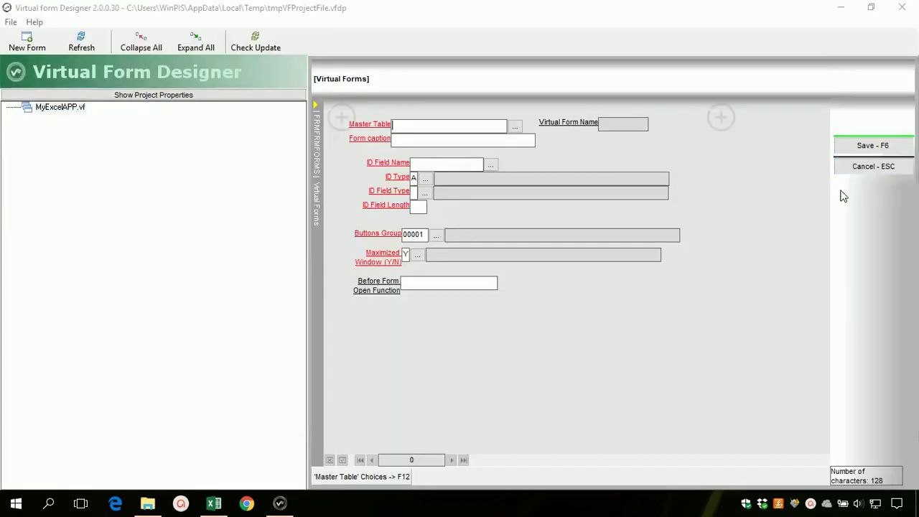
click(872, 171)
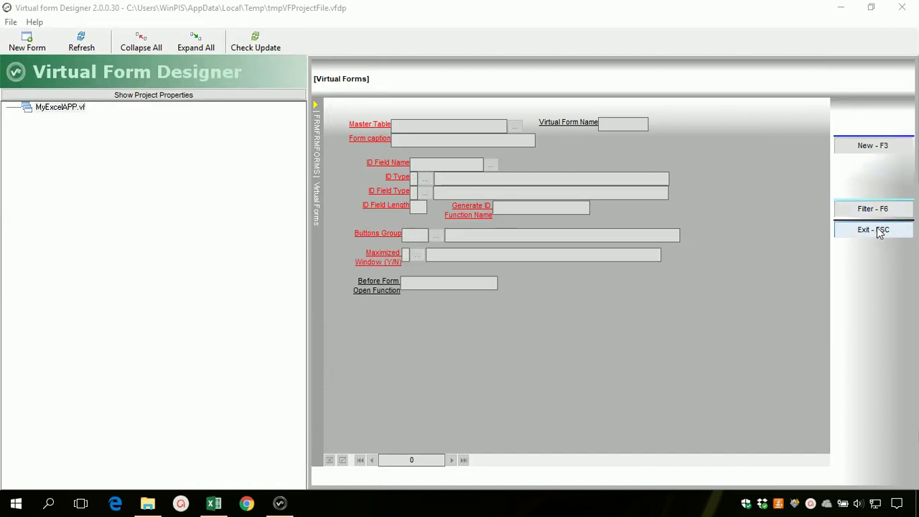
click(876, 236)
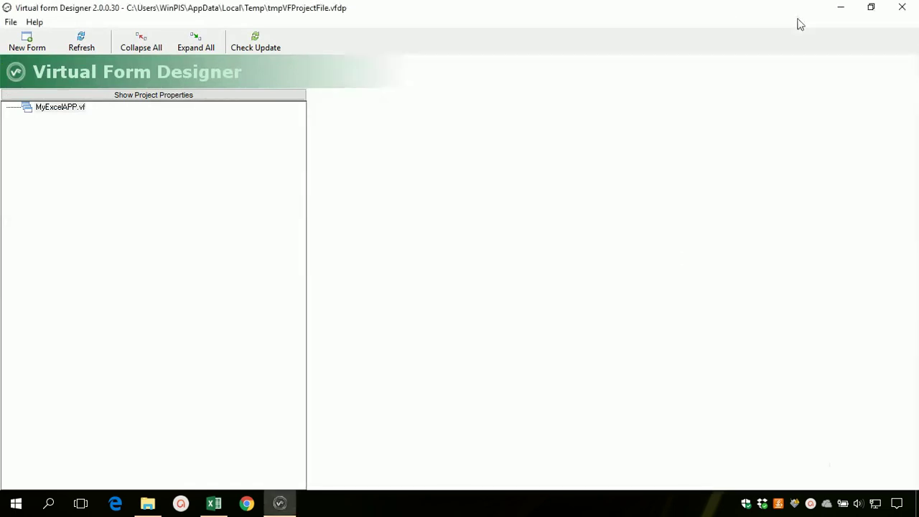
Close the designer and Main Menu, then open Sample data.xlsm from the desktop.
click(902, 7)
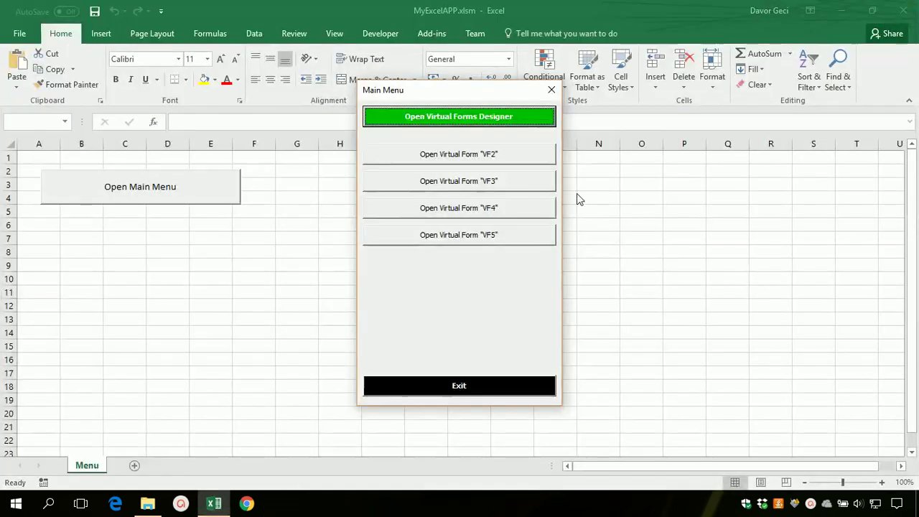
click(551, 90)
click(213, 504)
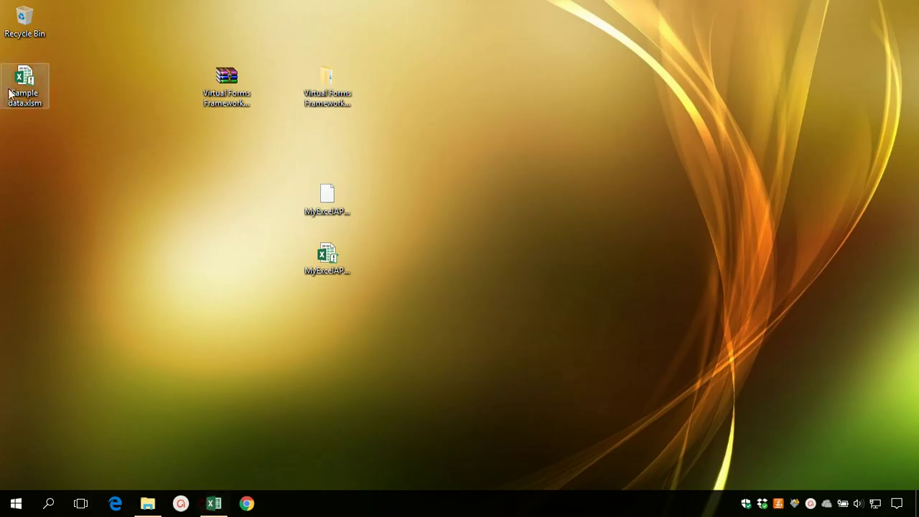
drag(25, 90, 77, 151)
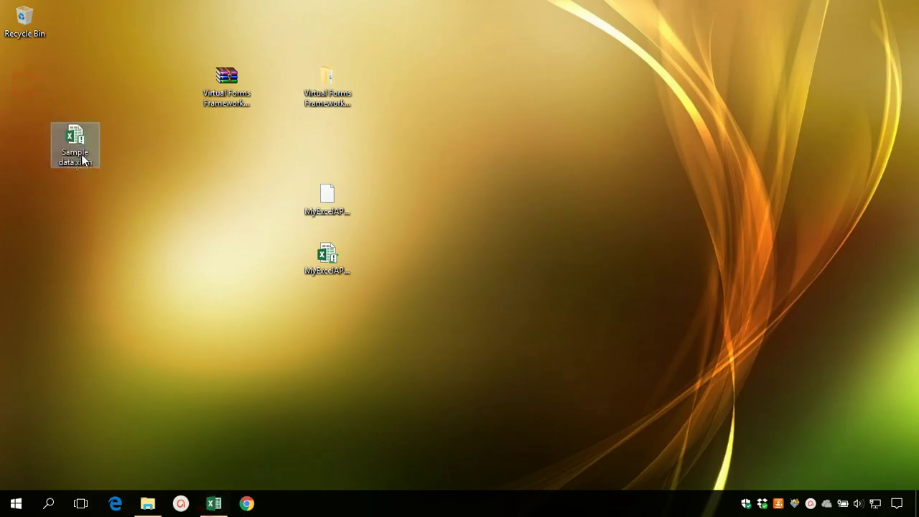
double_click(79, 150)
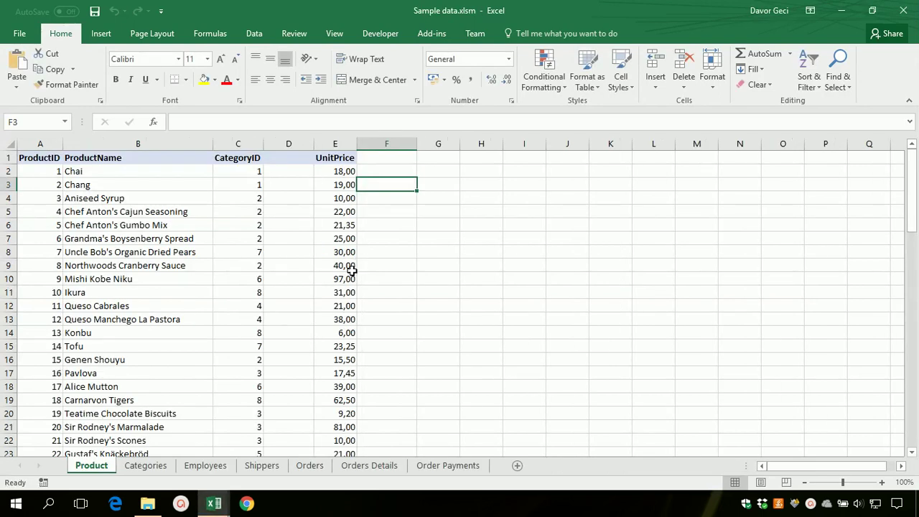
Copy the Product sheet into MyExcelAPP.xlsm, placed at the end after the Menu sheet.
right_click(90, 466)
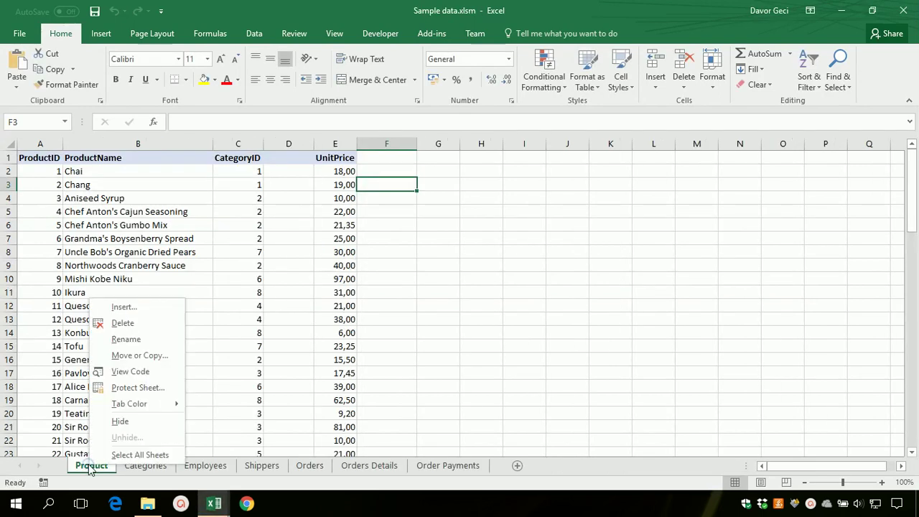
click(135, 359)
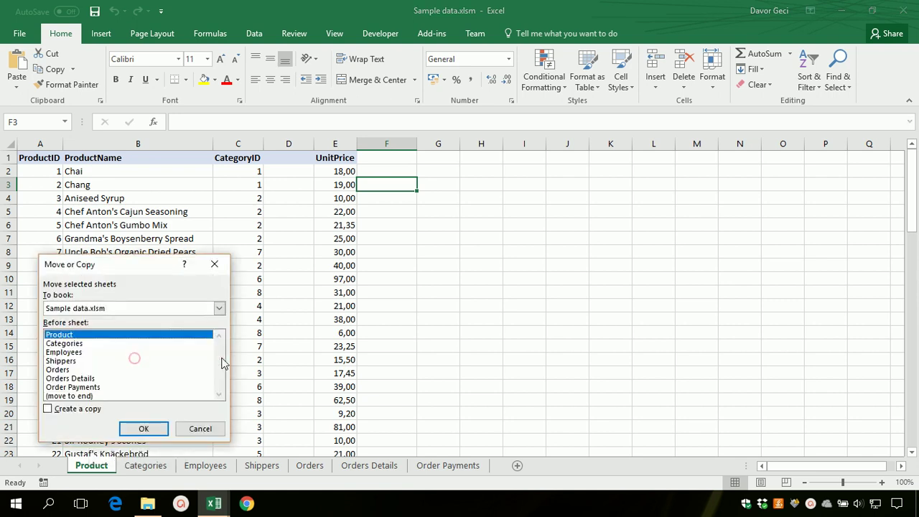
click(88, 310)
click(84, 330)
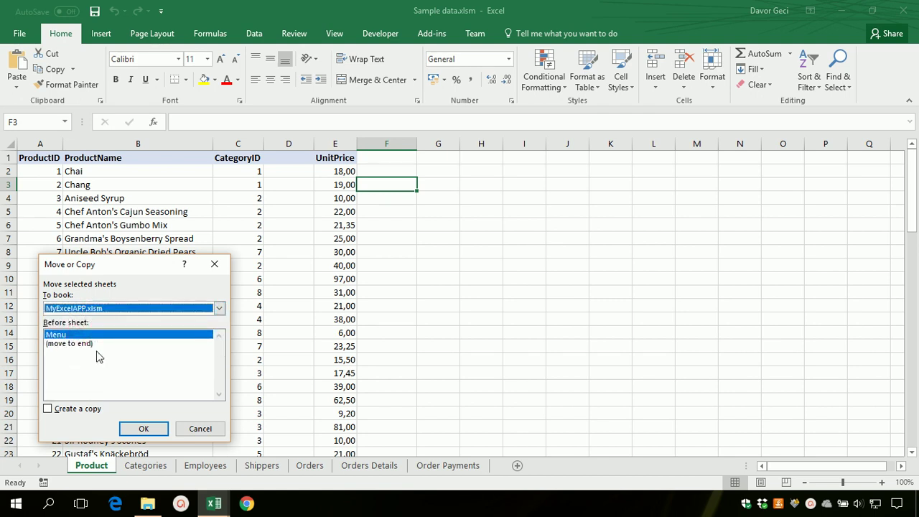
click(142, 429)
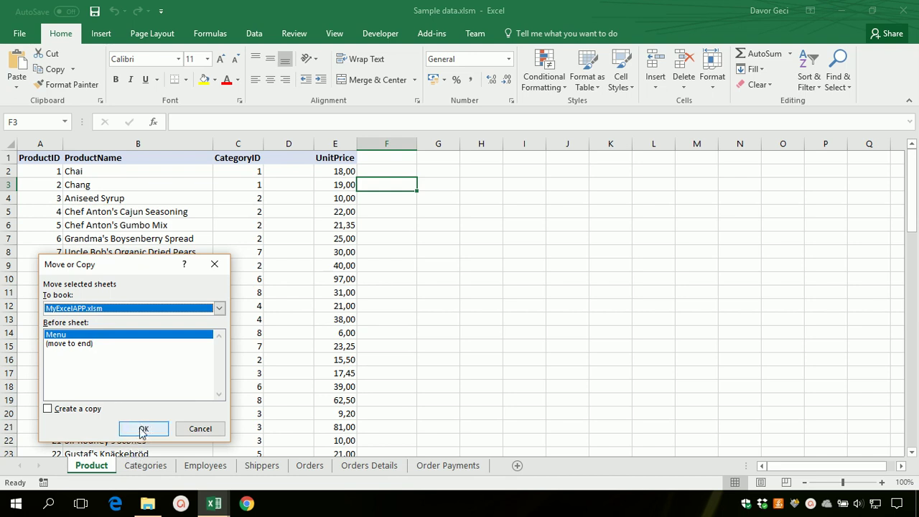
click(68, 409)
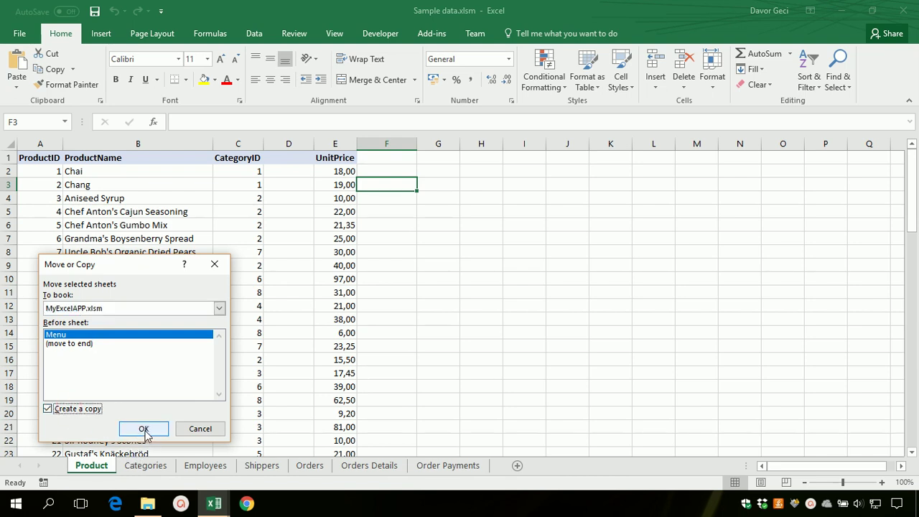
click(89, 345)
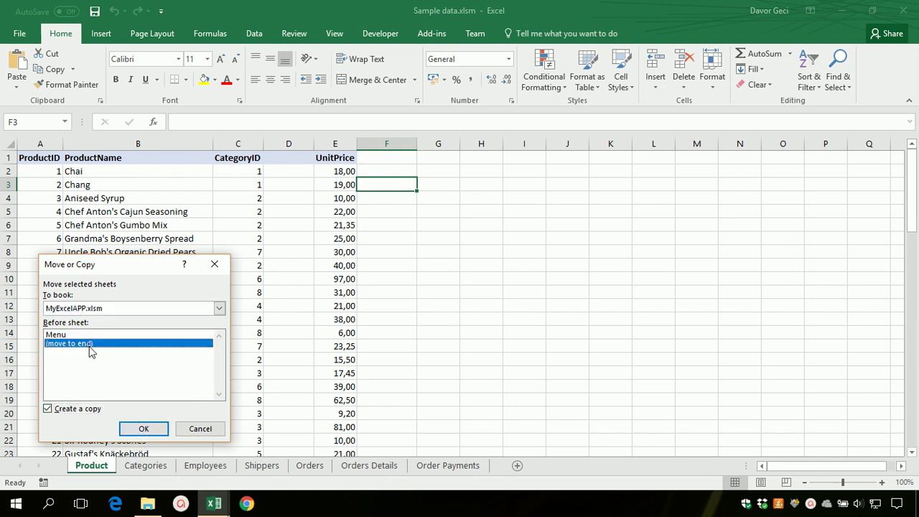
click(140, 432)
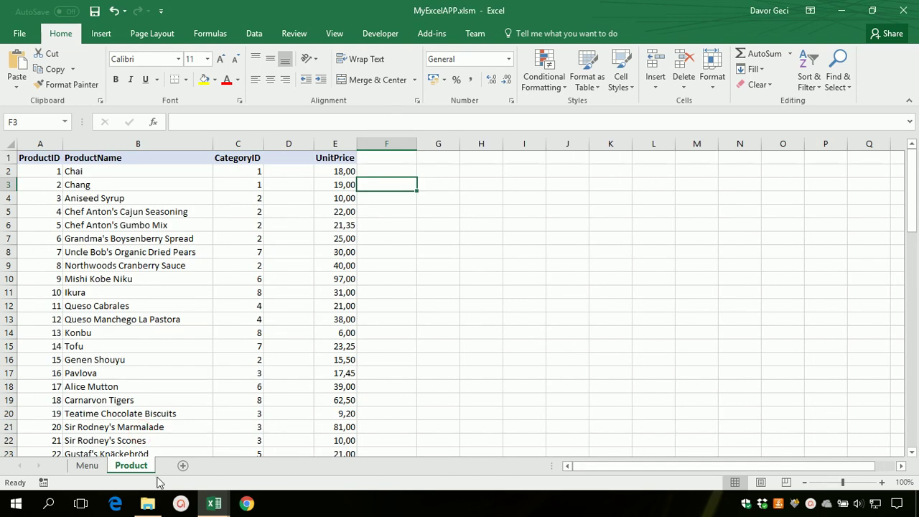
Save MyExcelAPP.xlsm and close the Sample data.xlsm workbook.
click(191, 385)
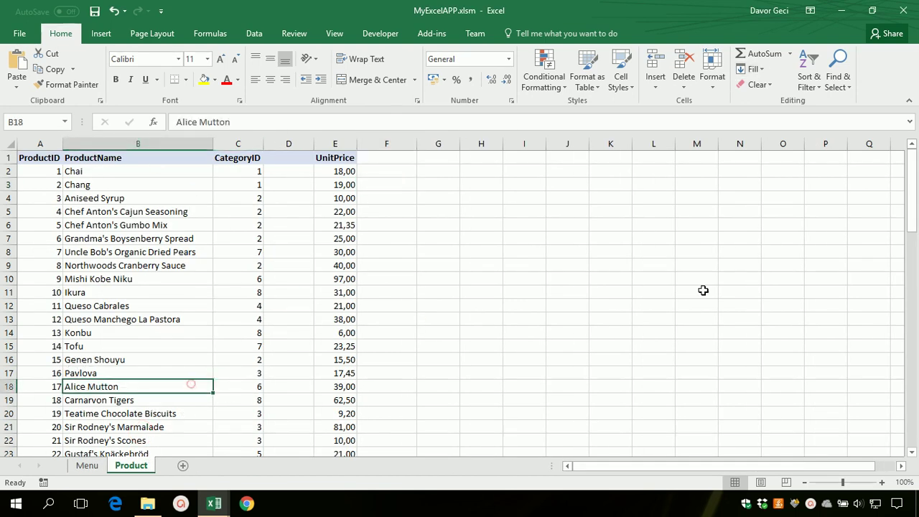
click(594, 291)
click(94, 10)
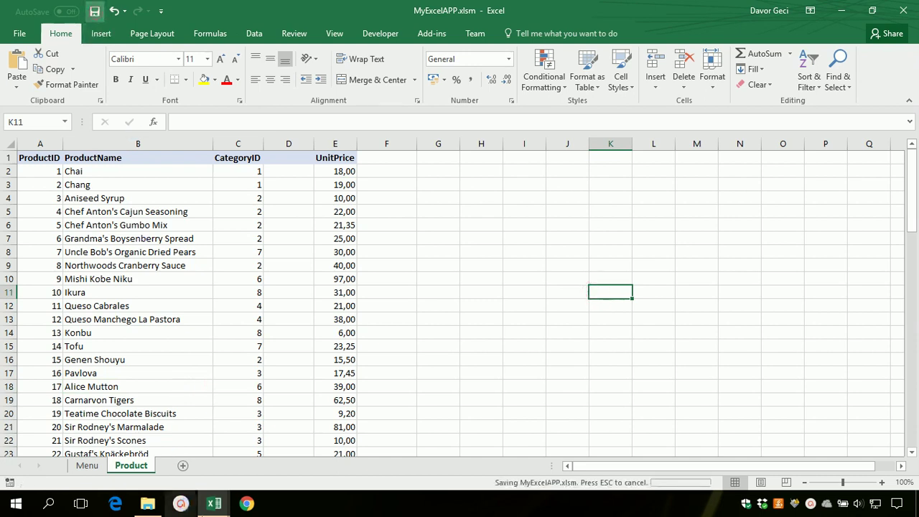
mouse_move(229, 505)
click(264, 452)
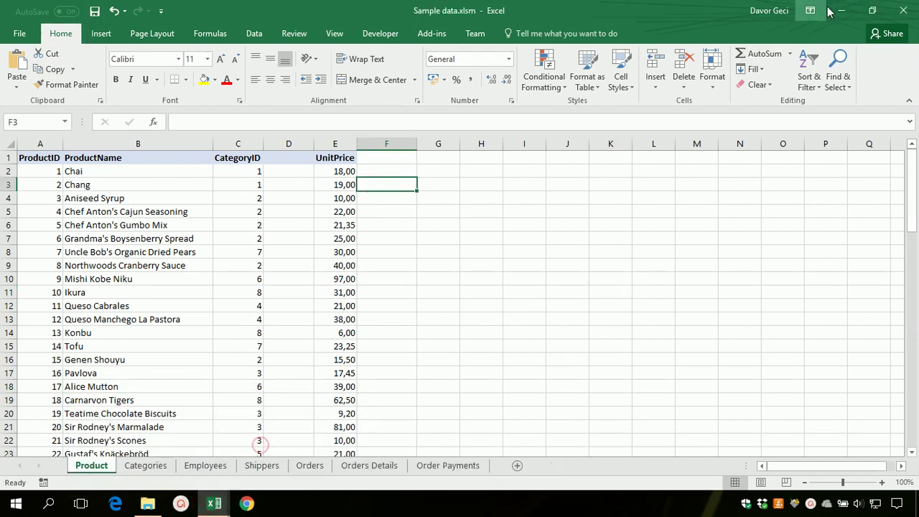
click(904, 18)
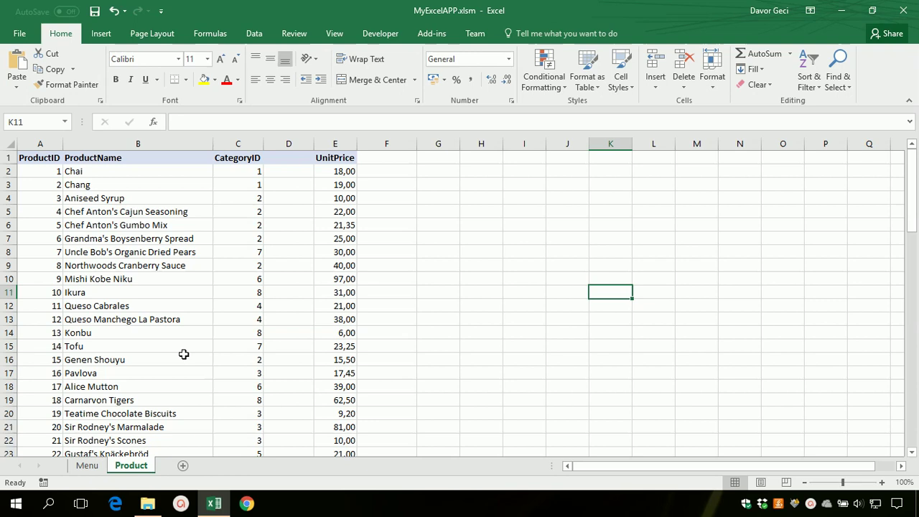
Reopen Virtual Form Designer from the Menu sheet's Main Menu.
click(78, 459)
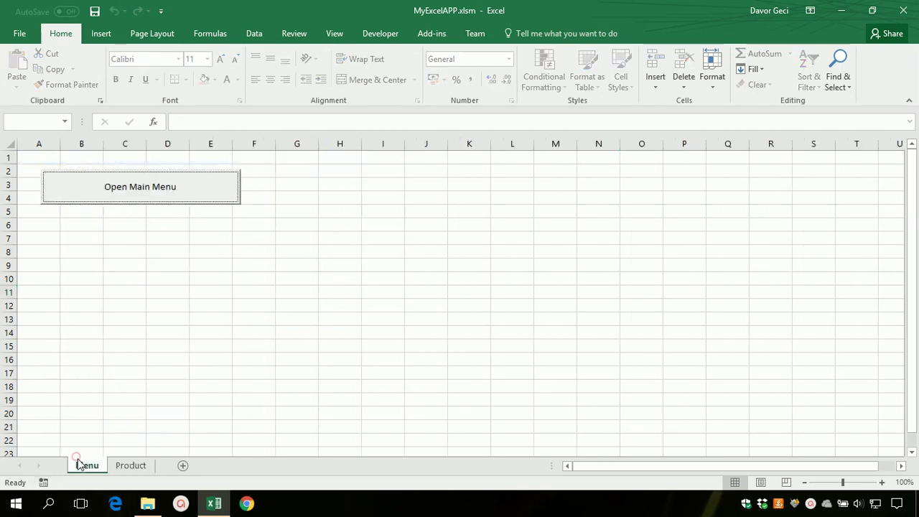
click(127, 195)
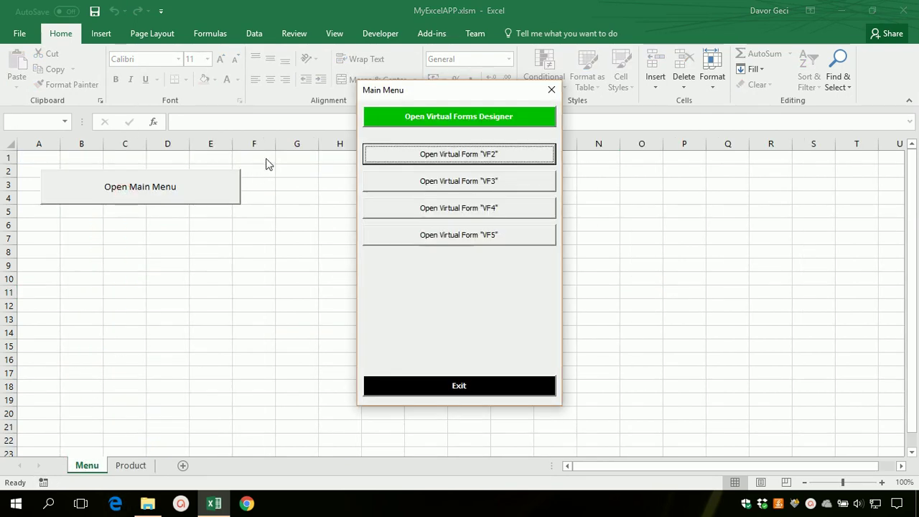
click(458, 121)
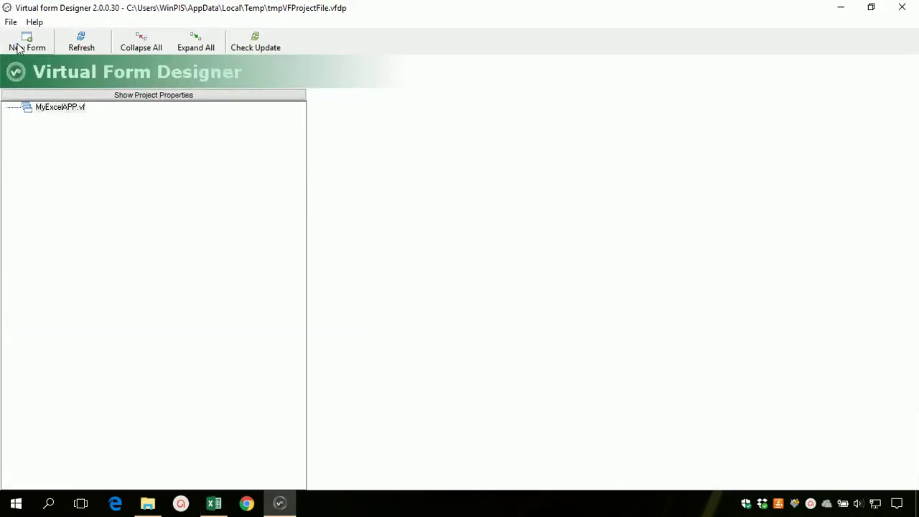
Start a new virtual form using [Product$] as its master table, captioned Product.
click(20, 47)
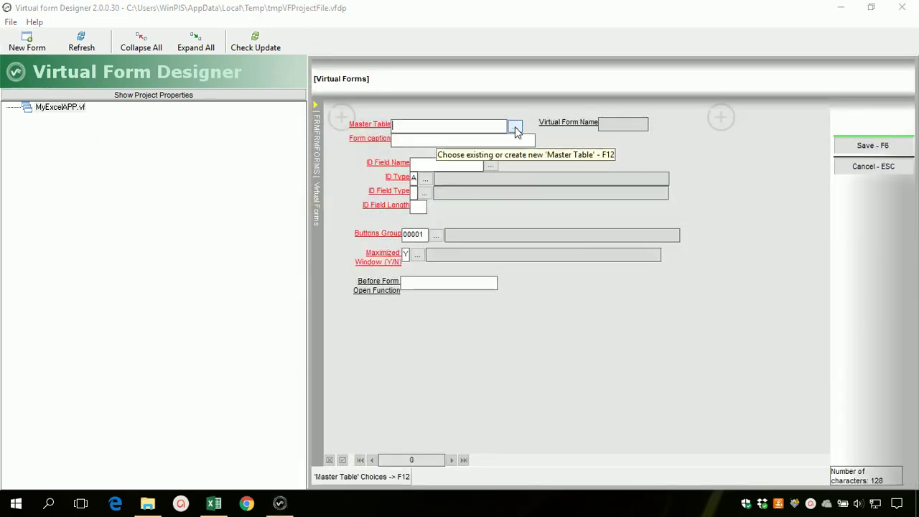
click(516, 129)
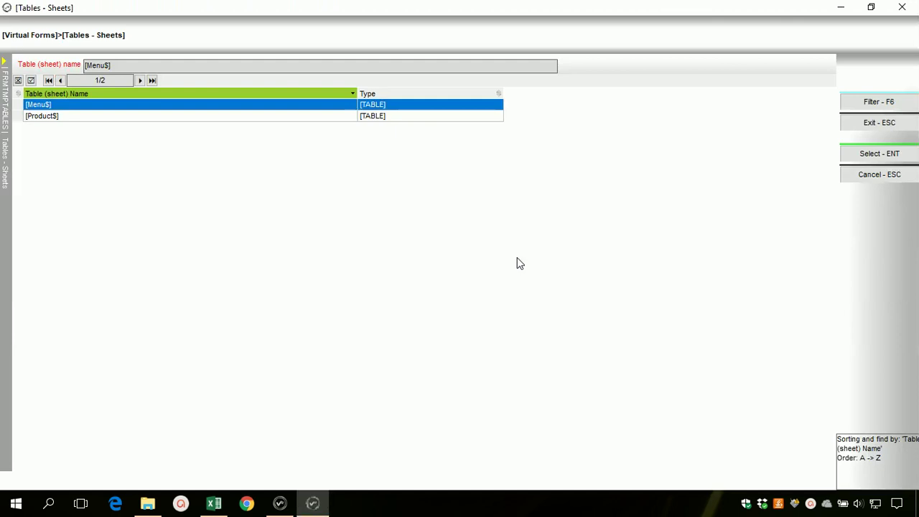
click(66, 117)
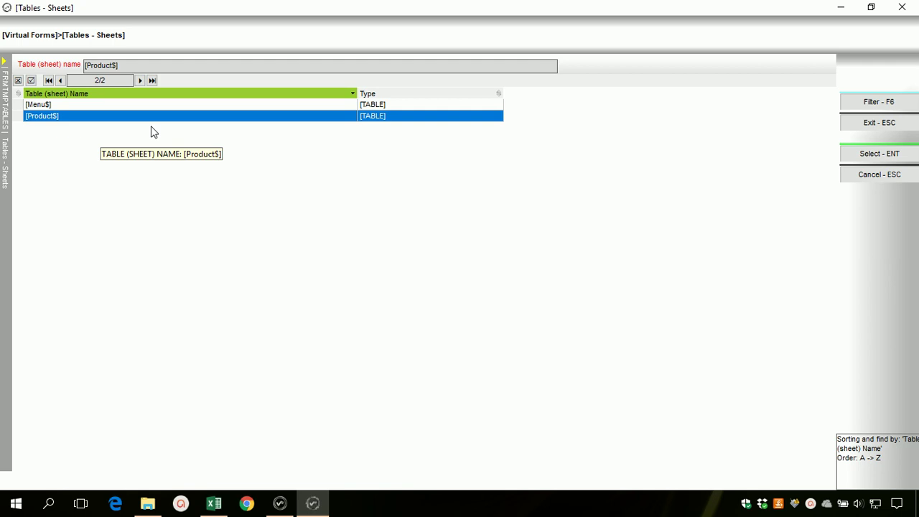
click(877, 157)
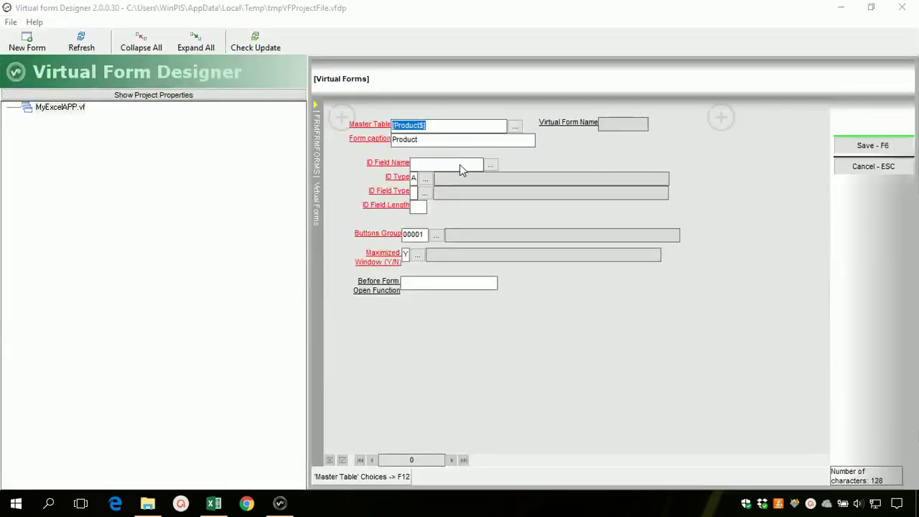
click(460, 165)
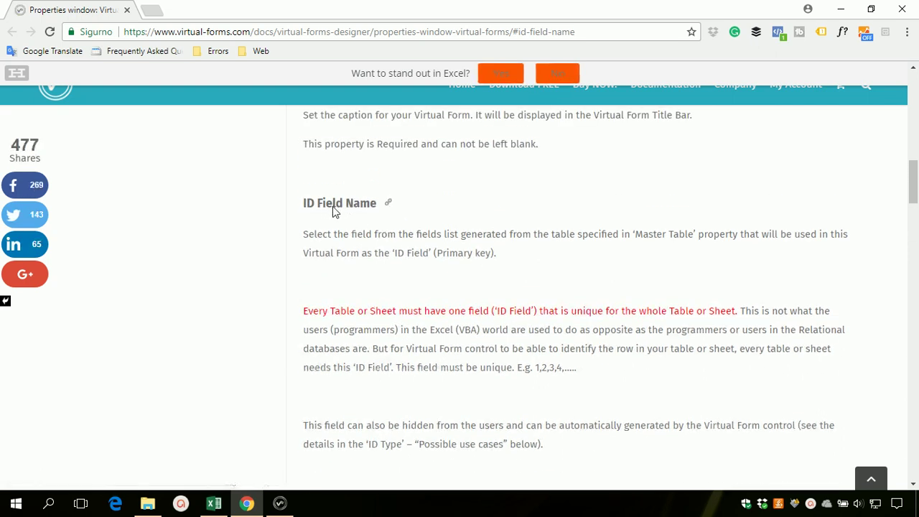
scroll(366, 249, down, 3)
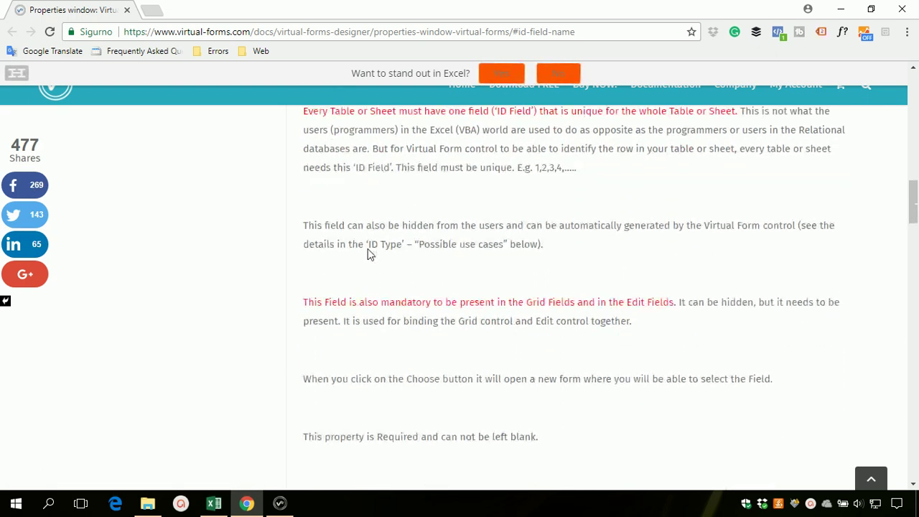
scroll(369, 254, down, 4)
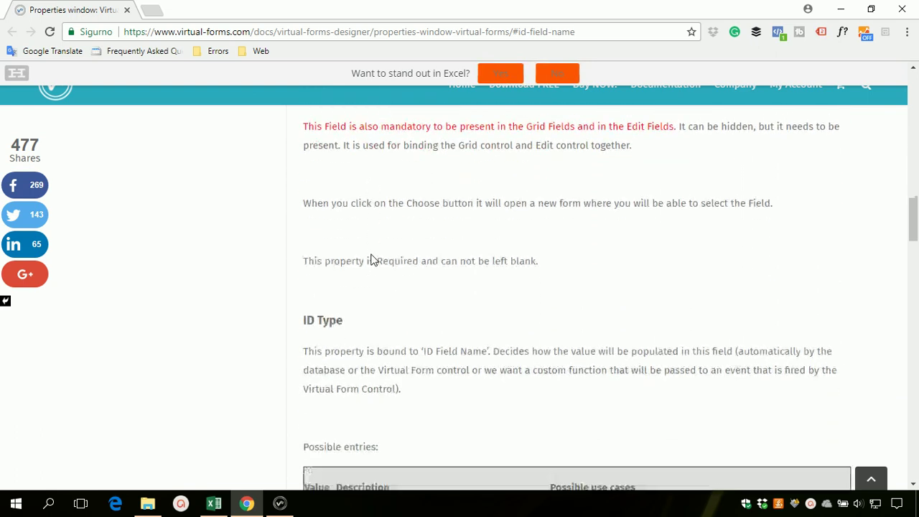
scroll(380, 257, down, 2)
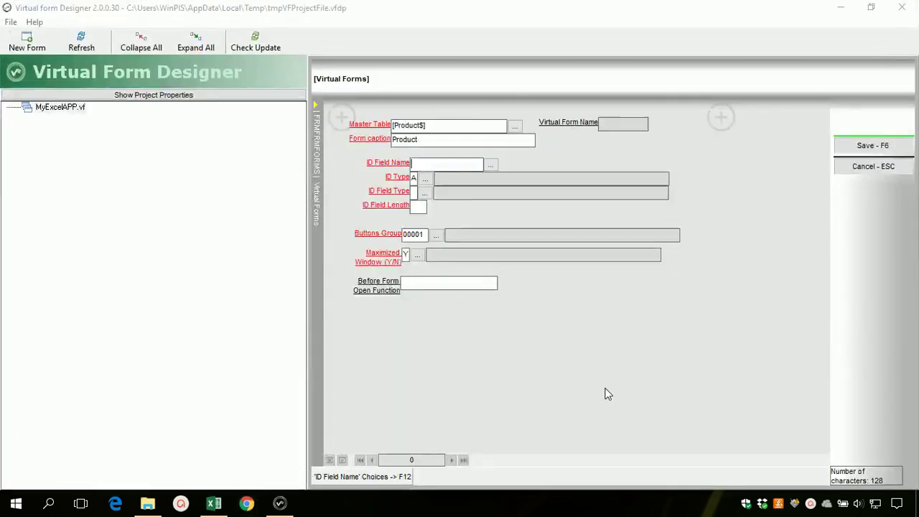
Use [ProductID] as the ID field, Numeric type, with automatic ID Type A.
click(490, 165)
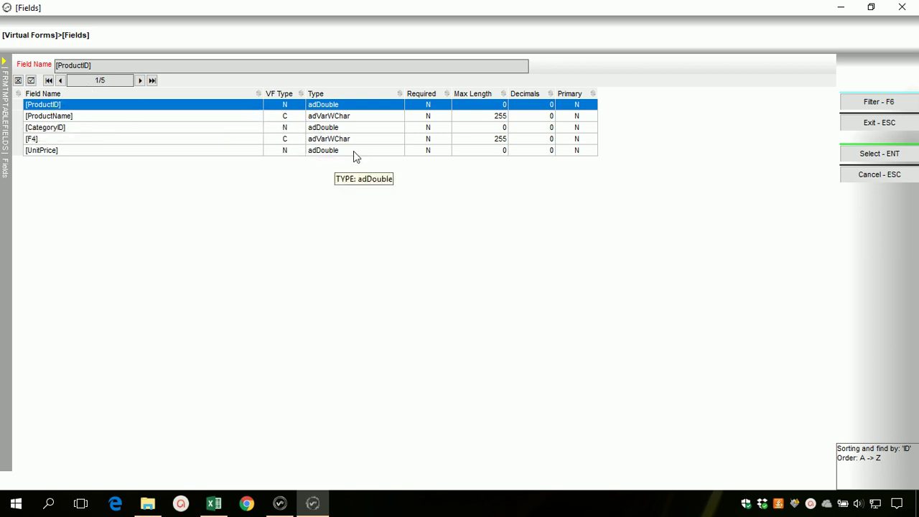
key(Return)
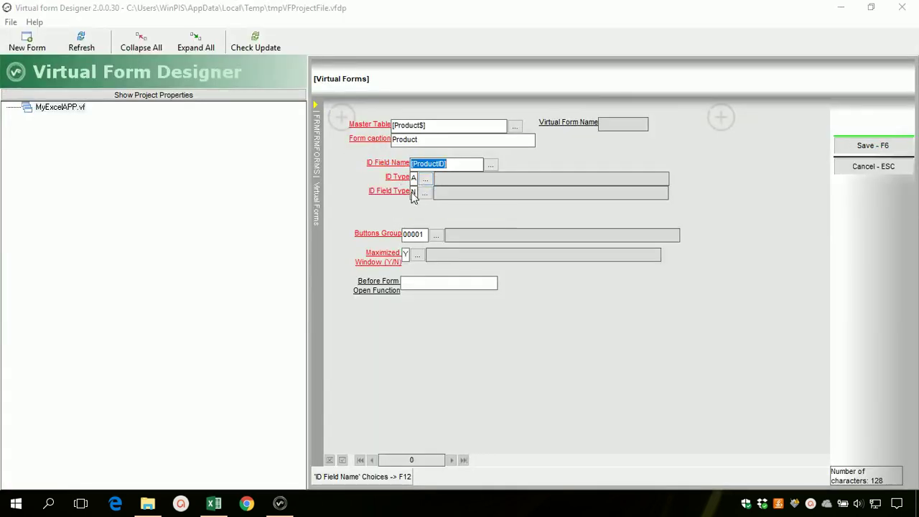
key(Tab)
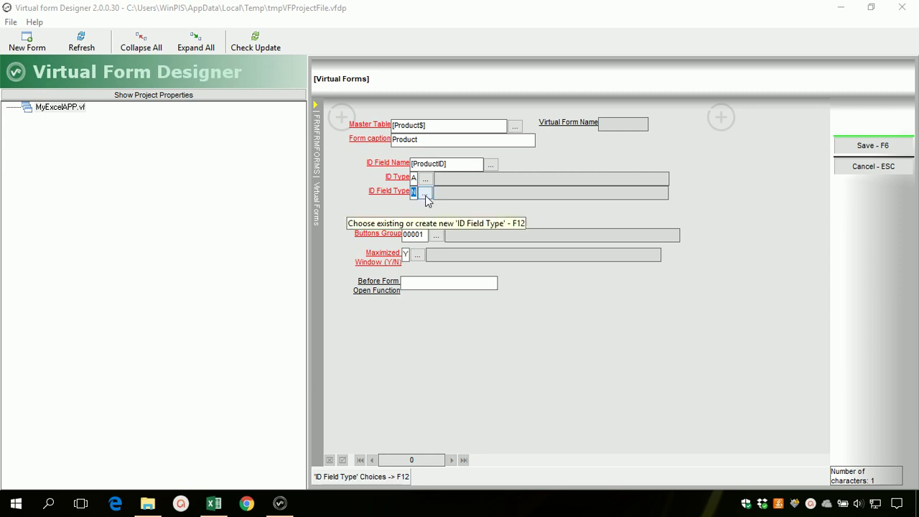
click(415, 178)
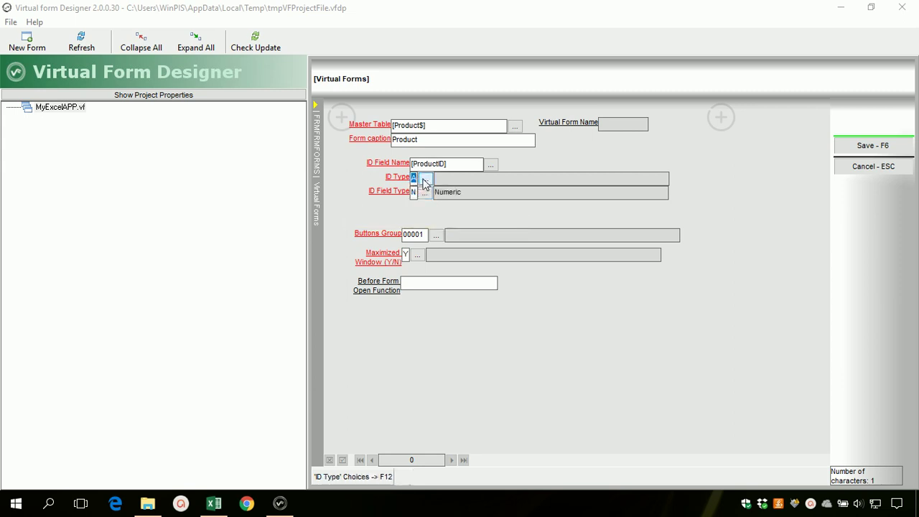
click(425, 180)
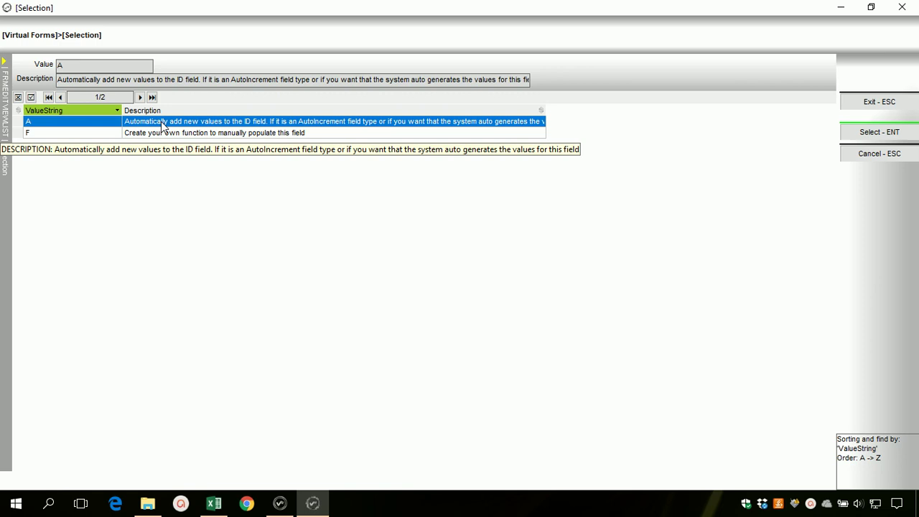
key(Return)
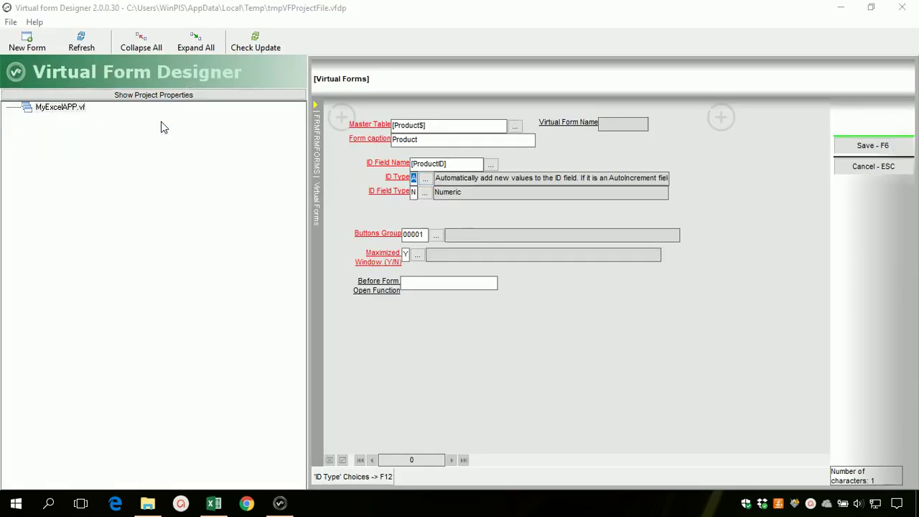
Save the form as VF2 and add its four checked fields as grid columns.
key(F6)
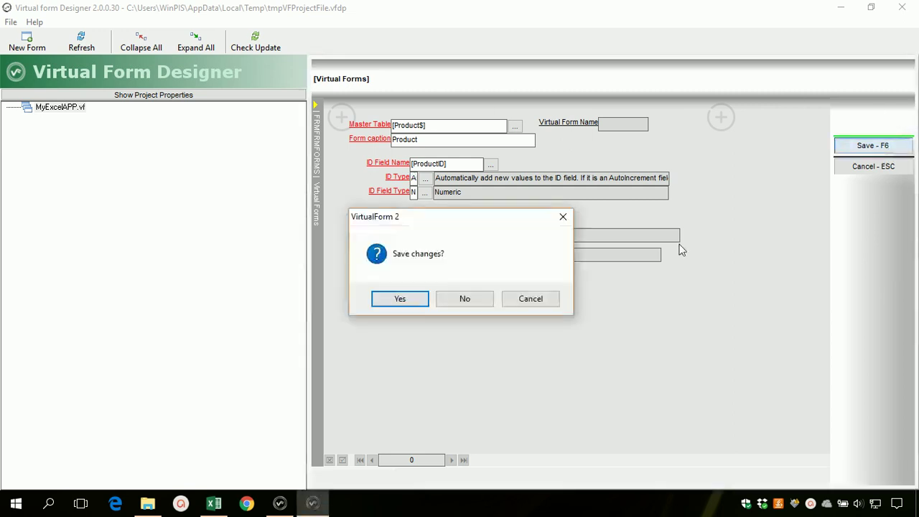
click(401, 304)
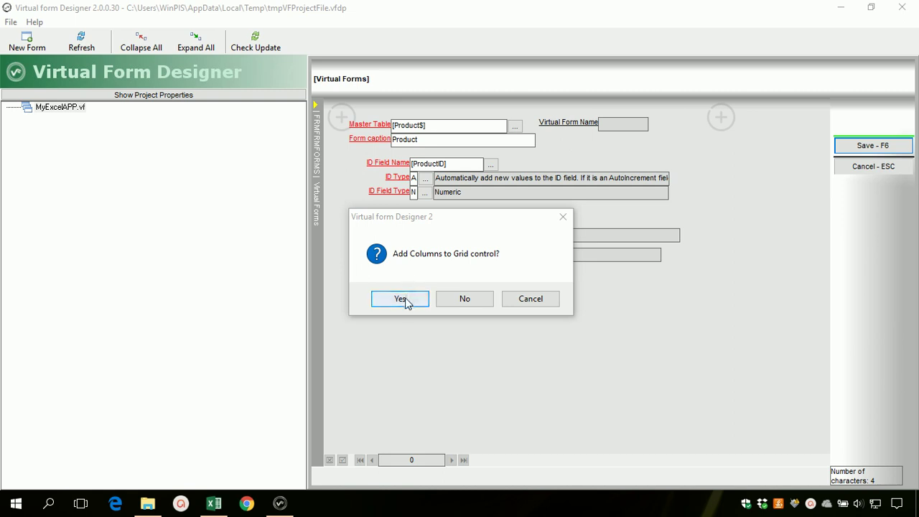
click(395, 307)
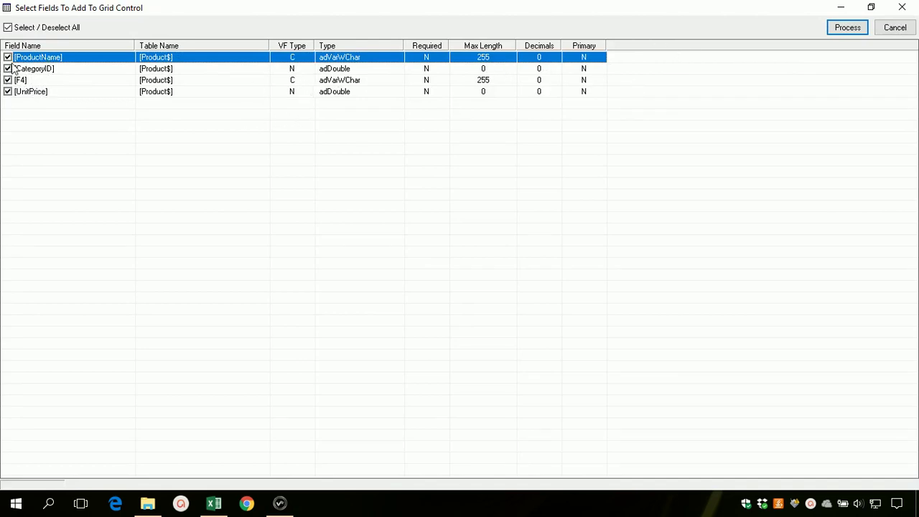
click(862, 30)
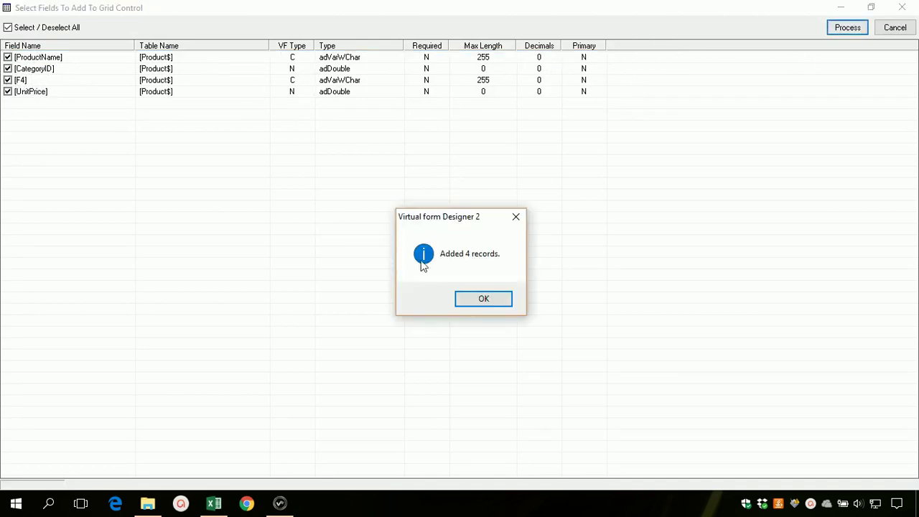
click(483, 299)
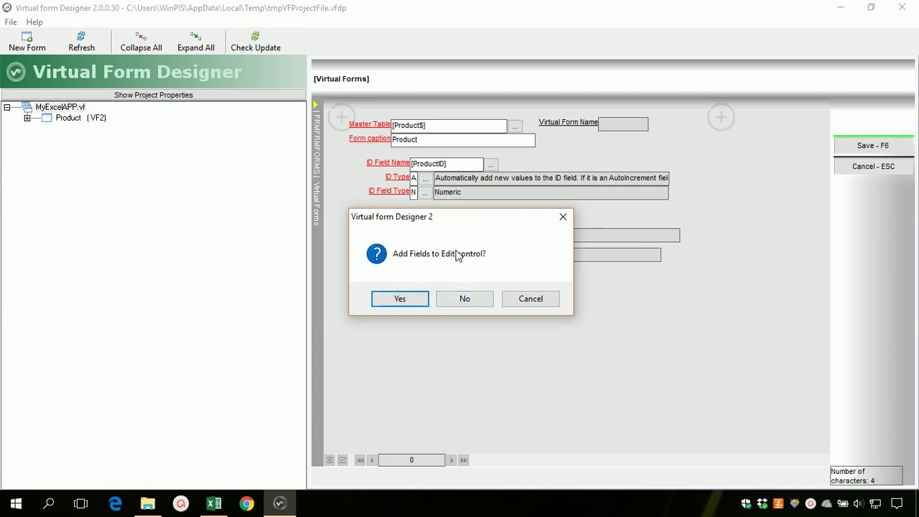
Add the same four fields to the form's edit control.
click(401, 302)
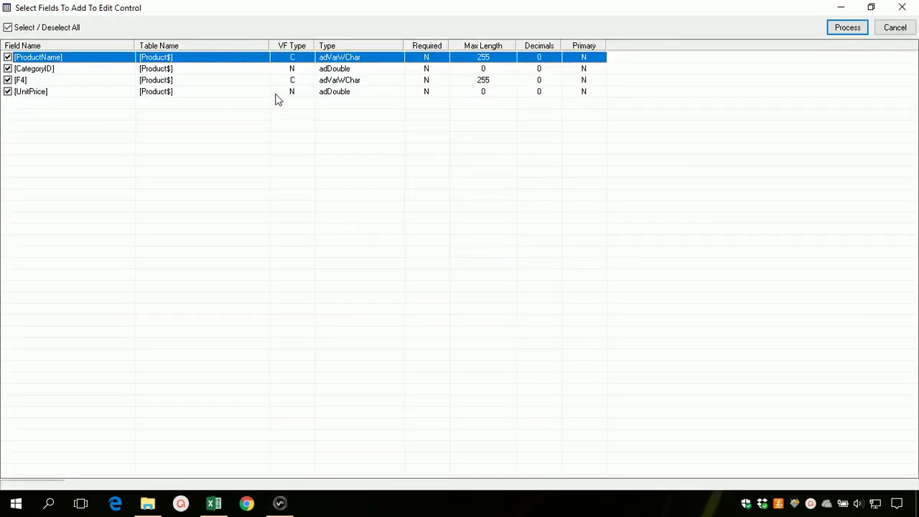
click(848, 30)
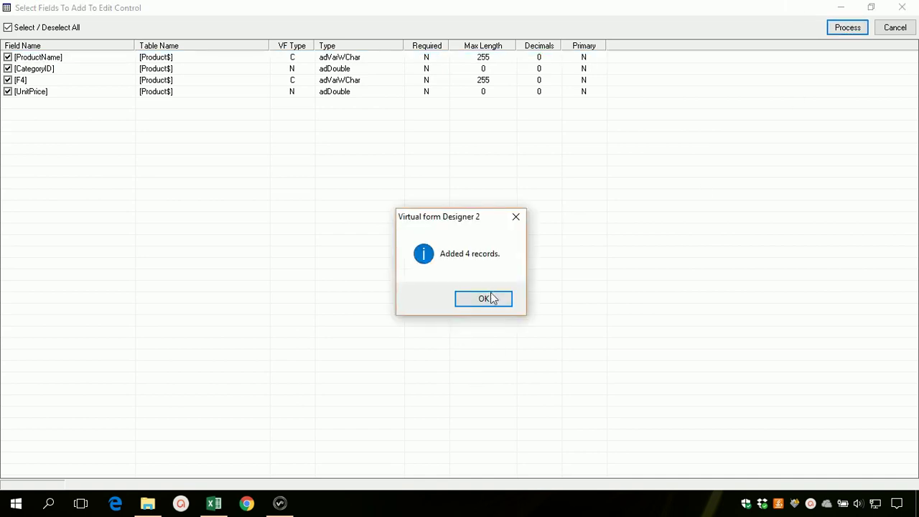
click(492, 299)
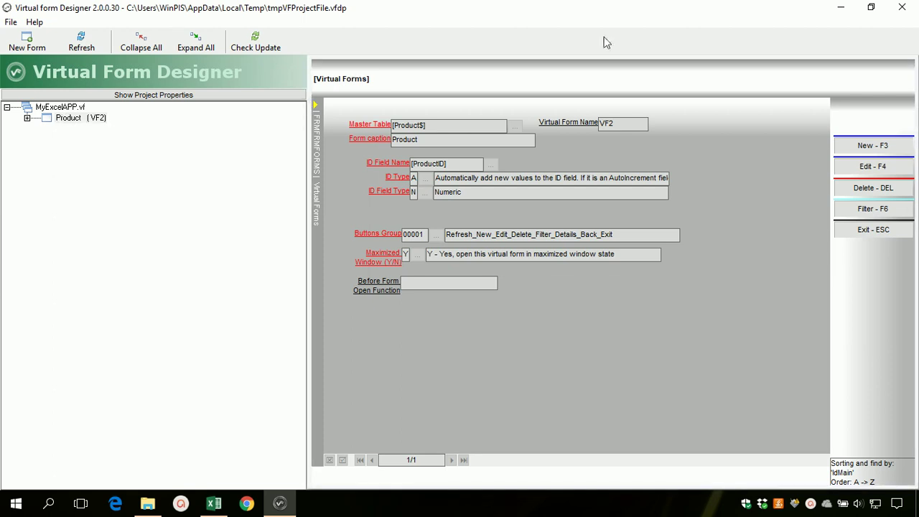
Close the designer and open virtual form VF2 from the Main Menu.
click(878, 232)
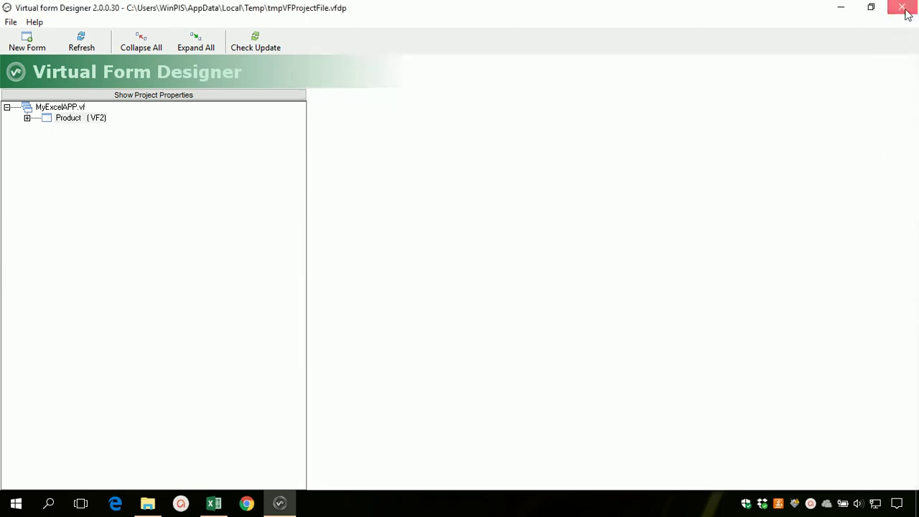
click(902, 7)
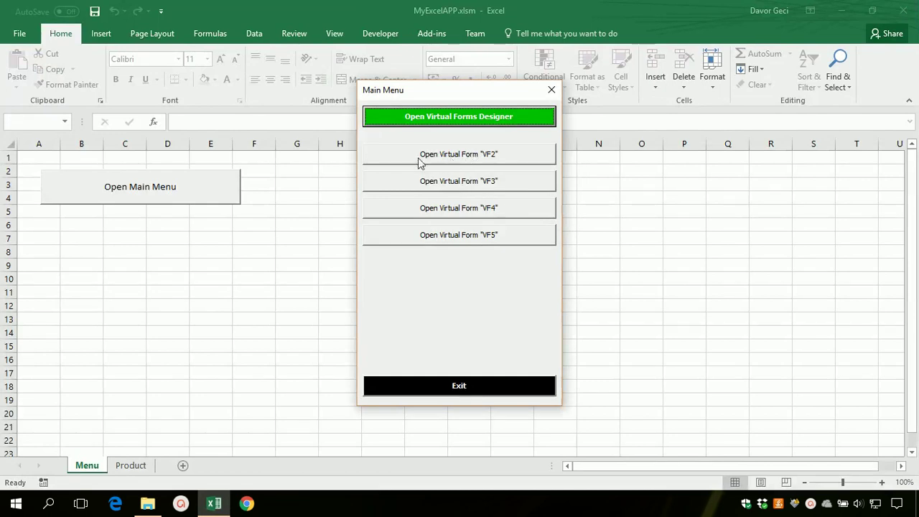
click(493, 153)
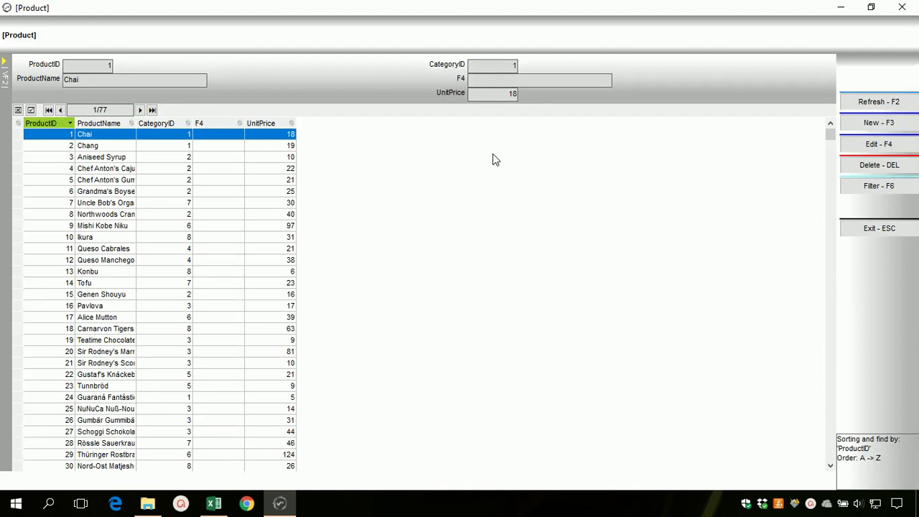
Browse the grid between the Tofu, product 22 and Grandma's Boysenberry Spread records.
click(92, 282)
click(118, 372)
click(150, 200)
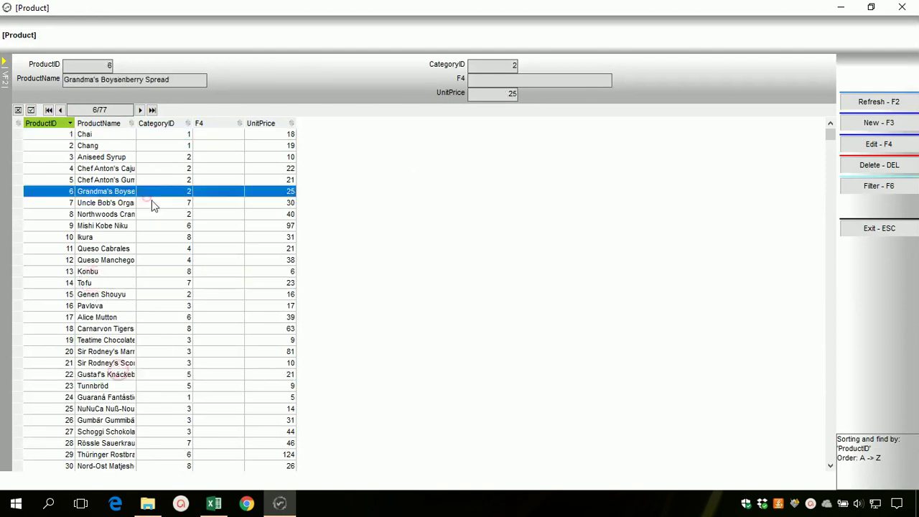
click(137, 282)
click(131, 374)
click(134, 192)
Try editing the Grandma's Boysenberry Spread record, then cancel and close the Product form.
key(F4)
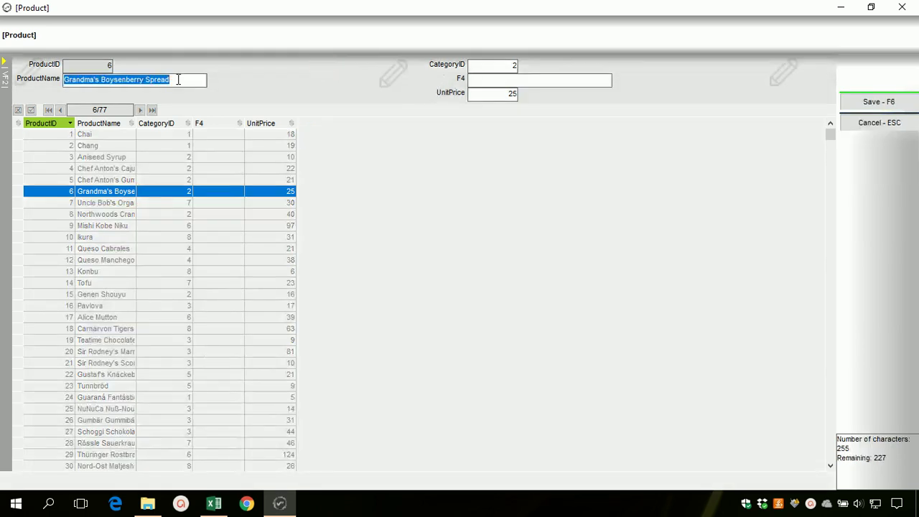
click(499, 68)
key(Tab)
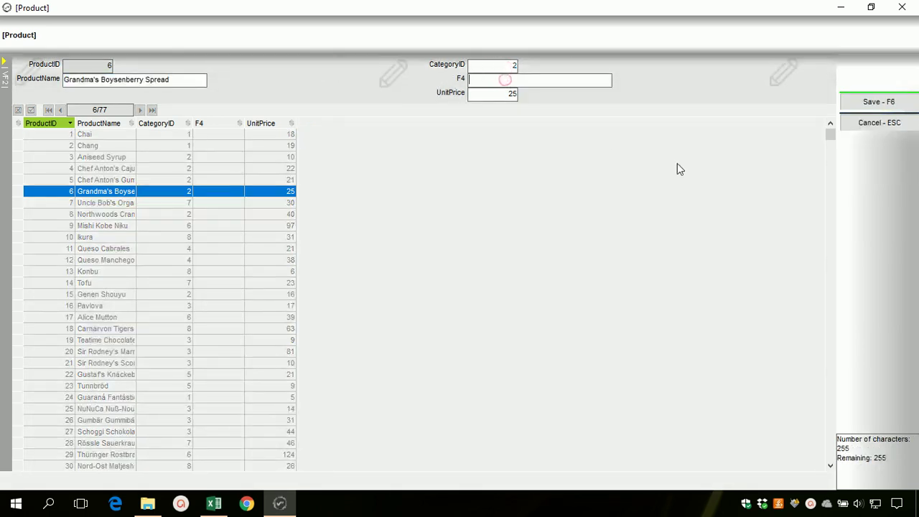
click(870, 123)
key(Escape)
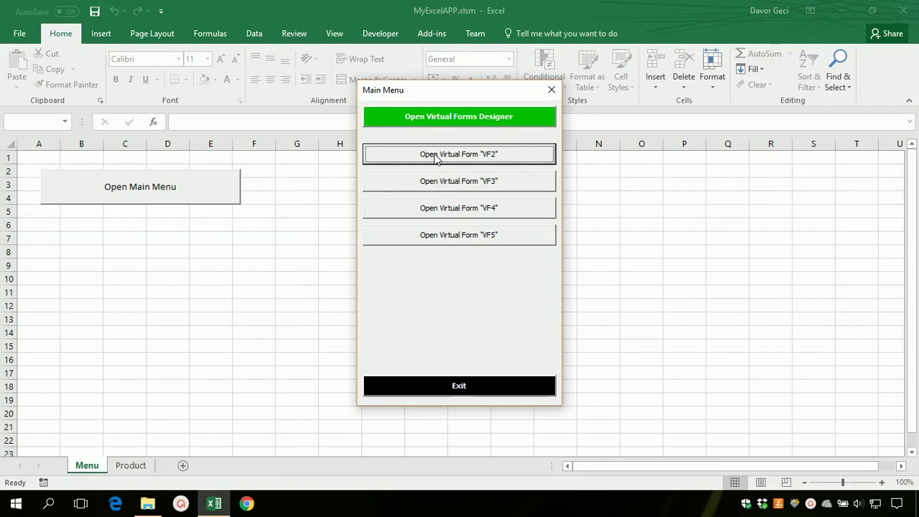